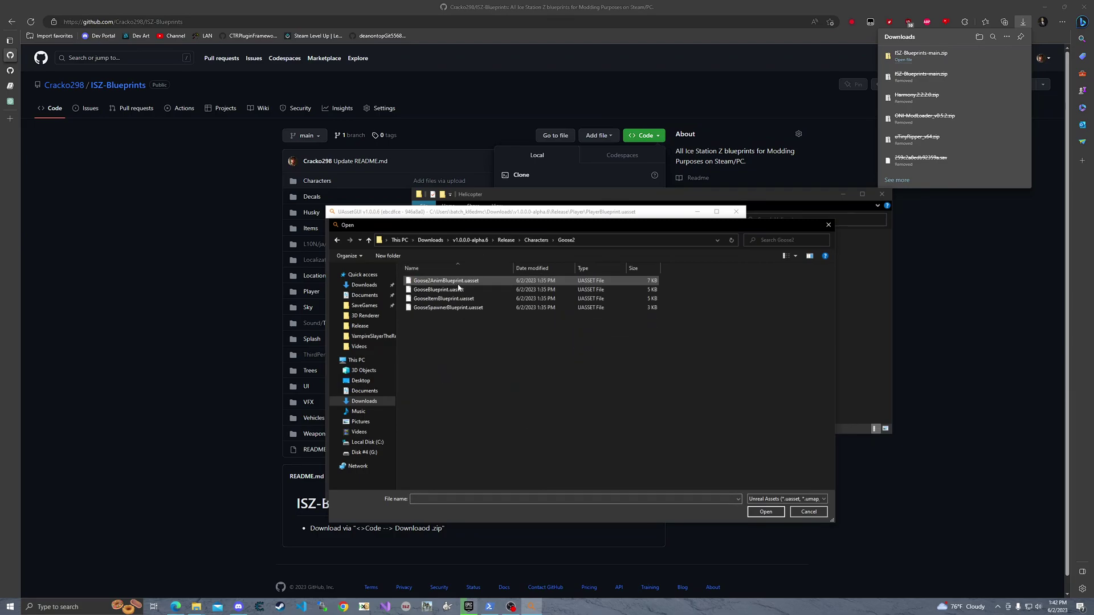
Step: Load GooseBlueprint.uasset from the Goose2 folder and view Export 2's properties
click(516, 291)
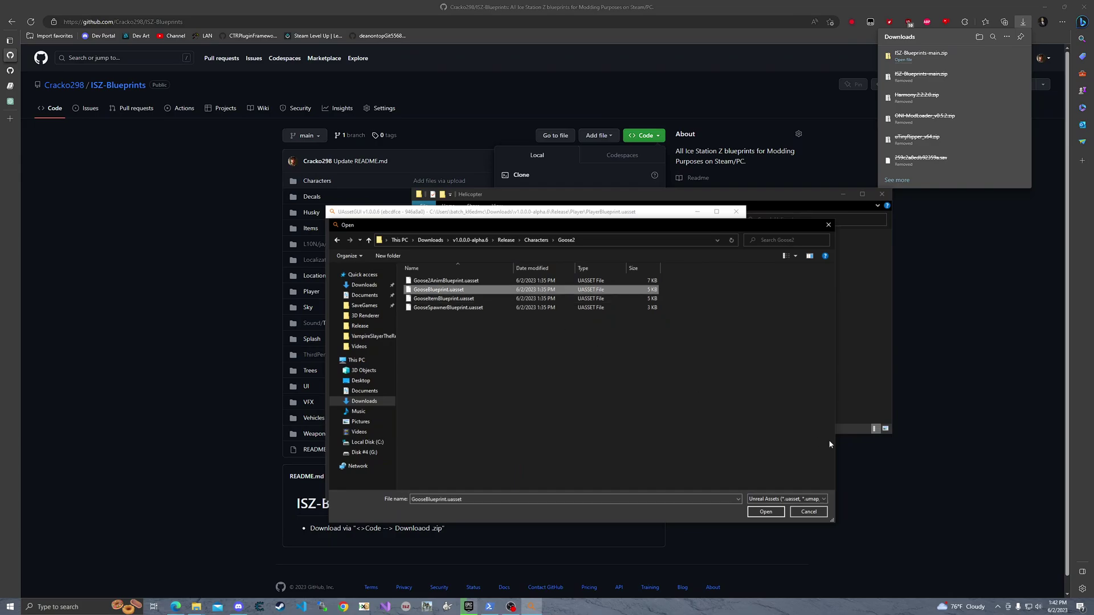
click(766, 512)
double_click(354, 281)
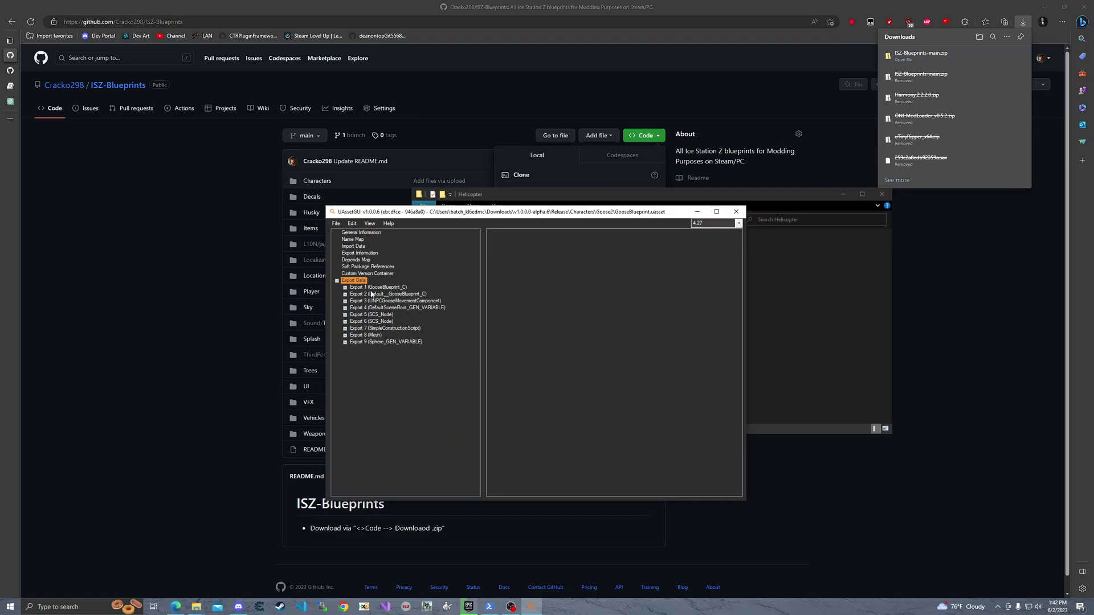
double_click(412, 294)
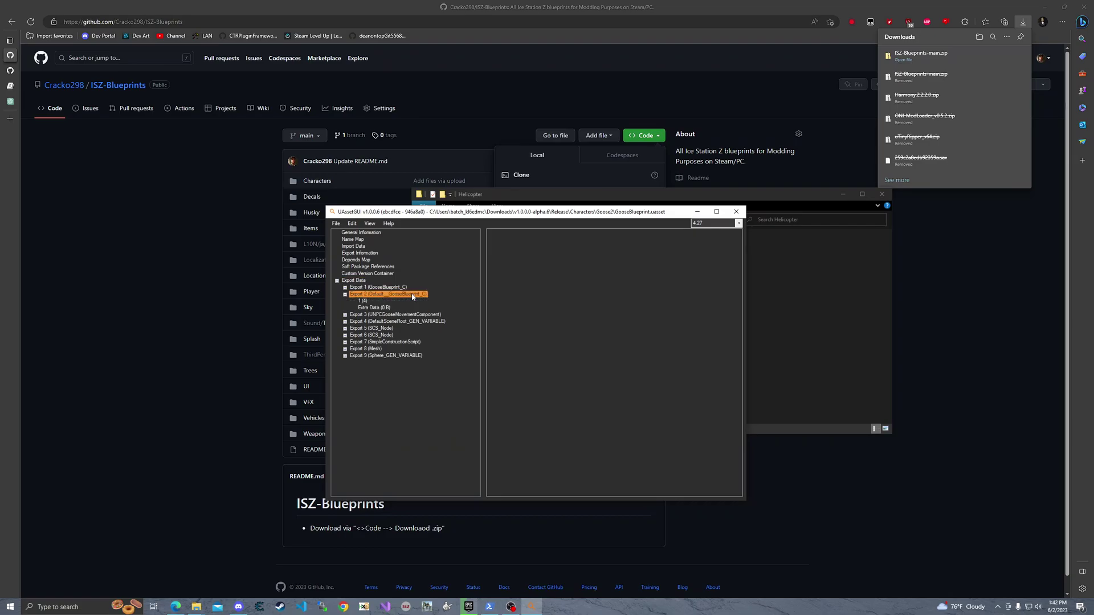
click(364, 301)
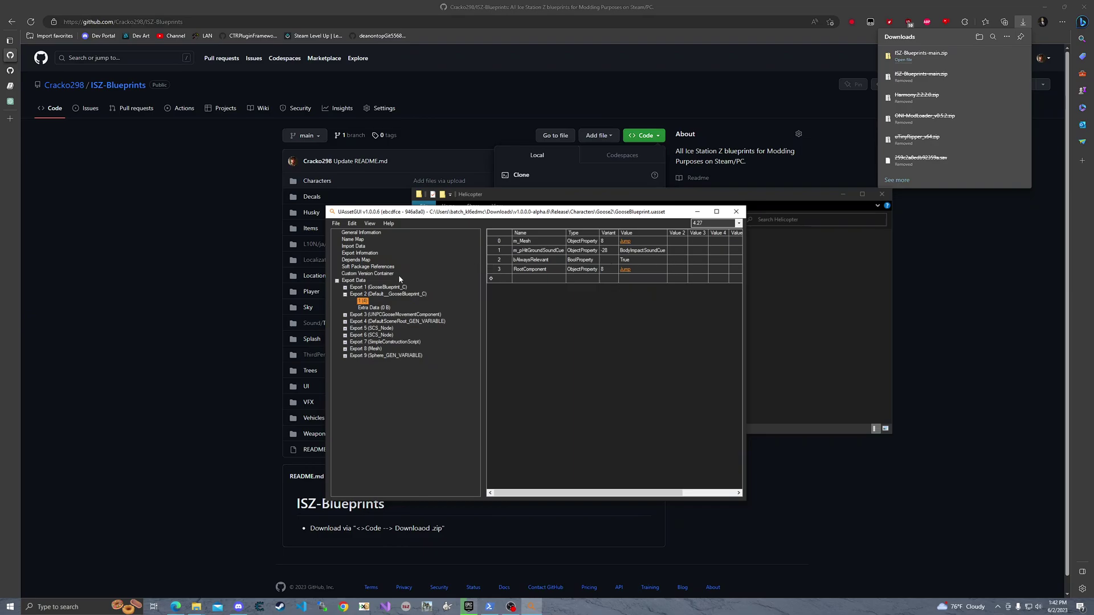
Step: Inspect Export 1's BlueprintGeneratedClass and UStruct Data entries, including Sphere and ScriptBytecode
double_click(366, 295)
double_click(376, 287)
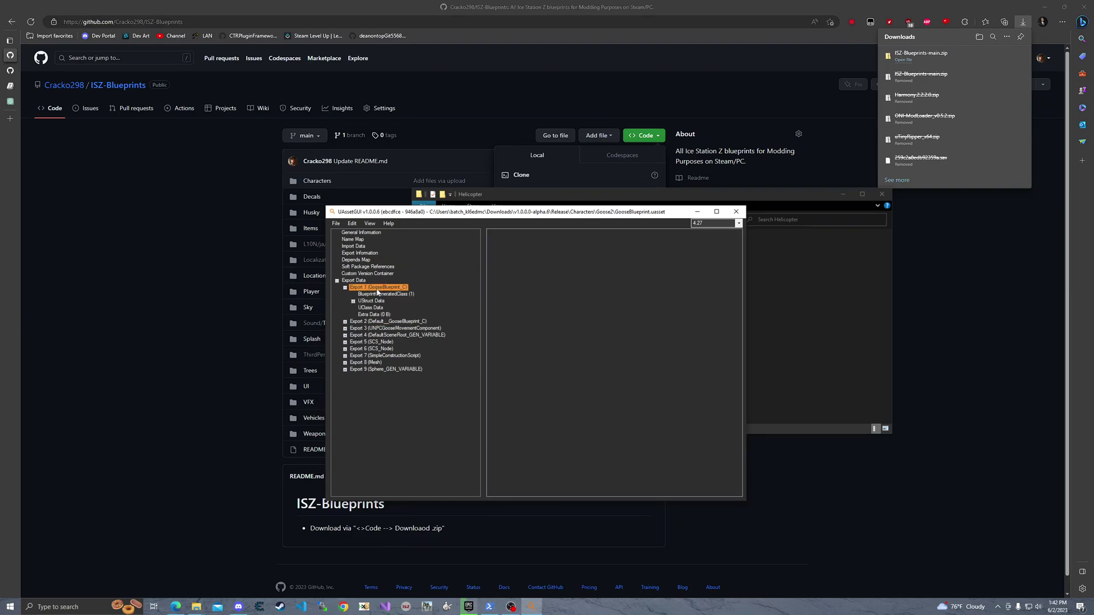
click(378, 295)
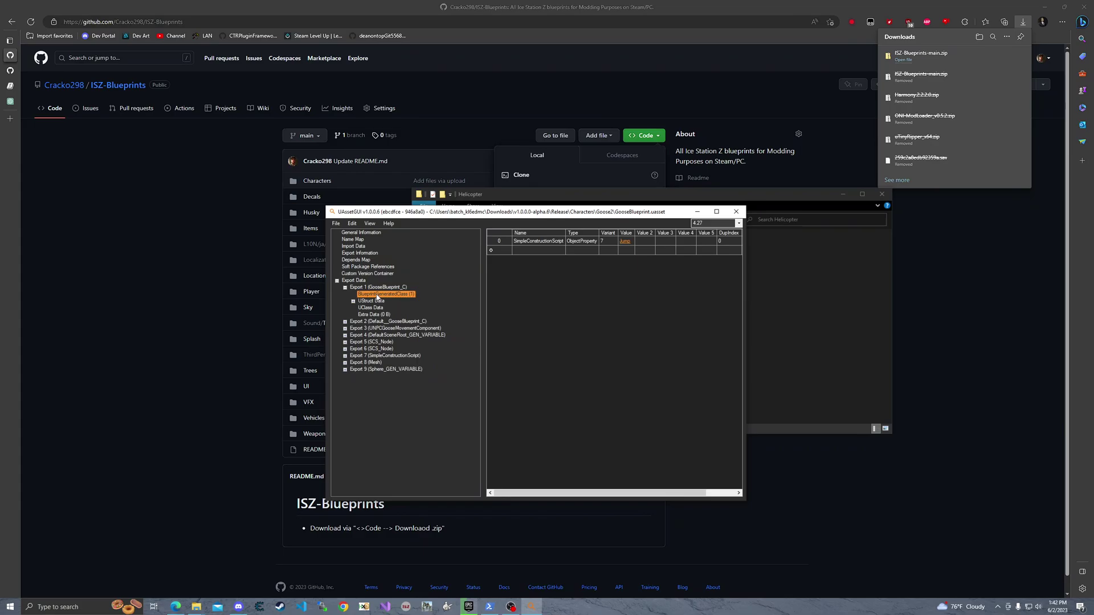
double_click(379, 301)
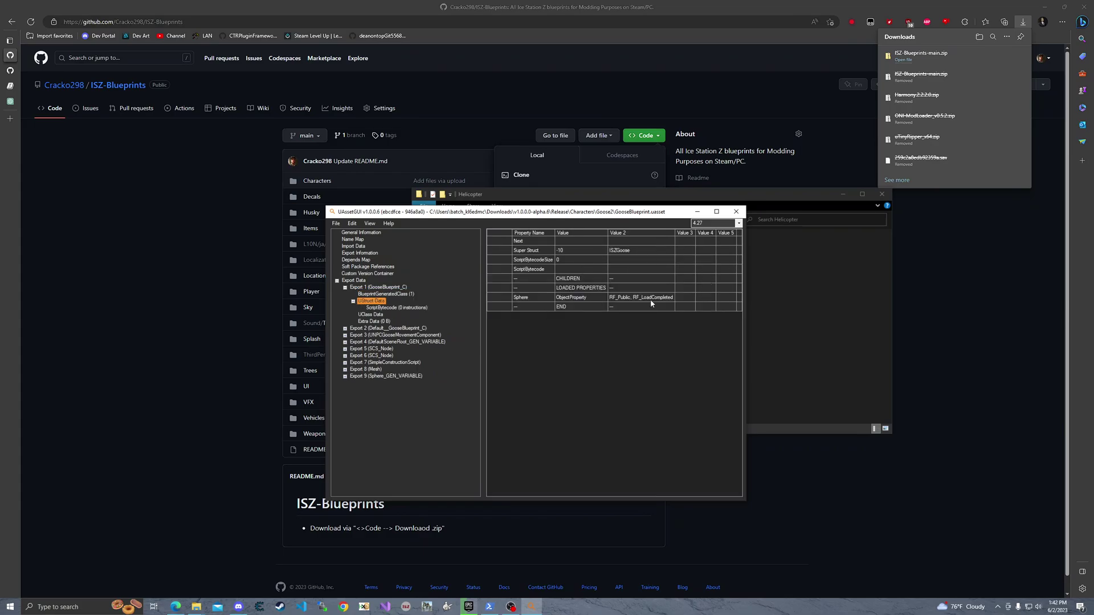
click(622, 299)
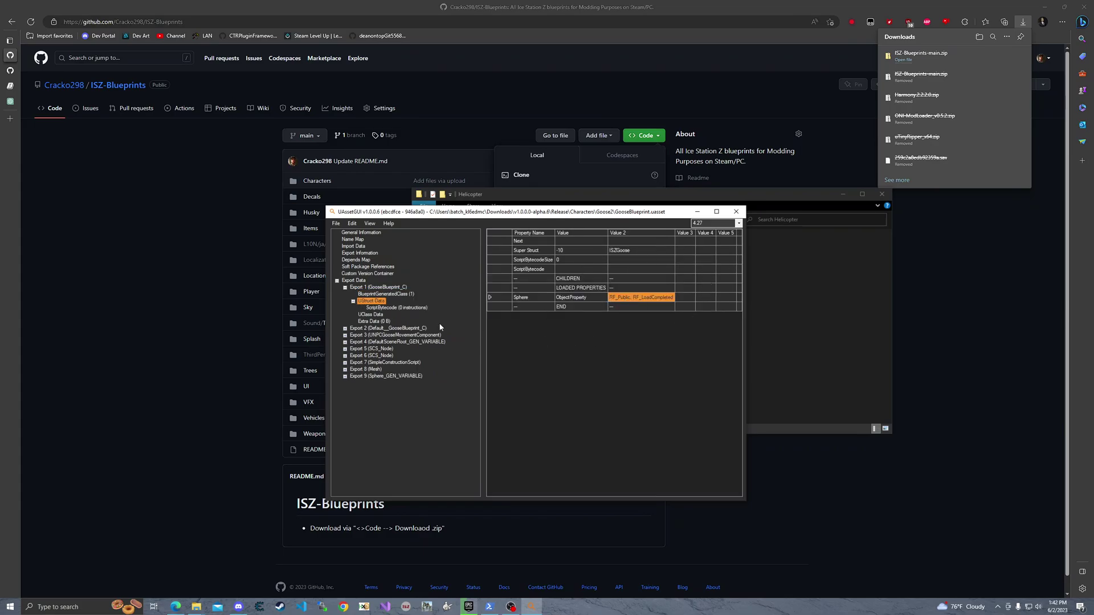
click(378, 309)
double_click(367, 301)
double_click(367, 288)
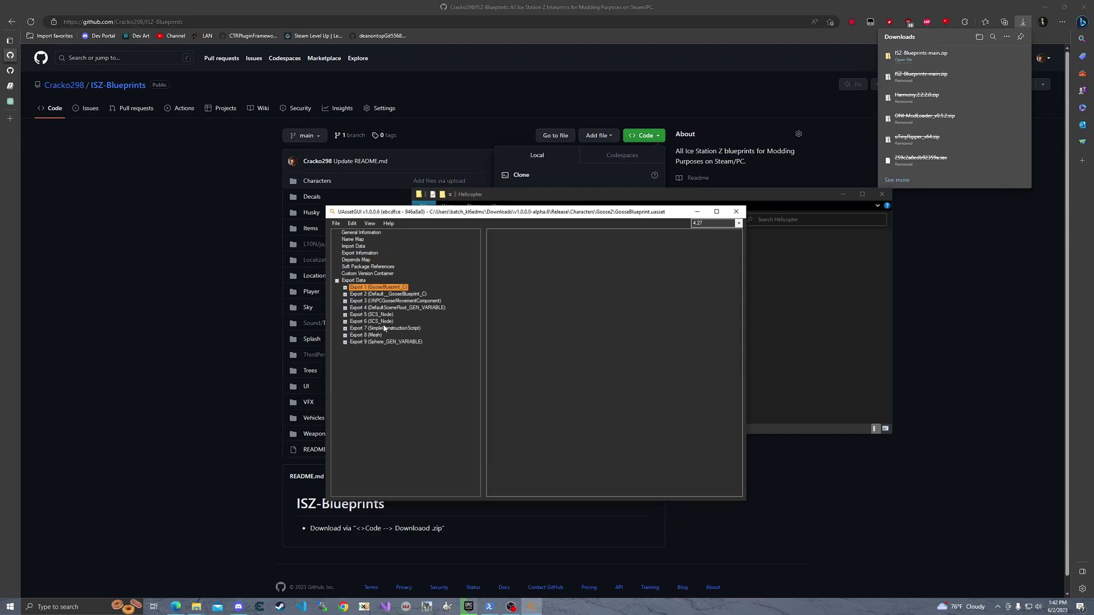
Step: Inspect Export 3's NPCGooseMovementComponent properties and extra data, then collapse the exports
double_click(405, 302)
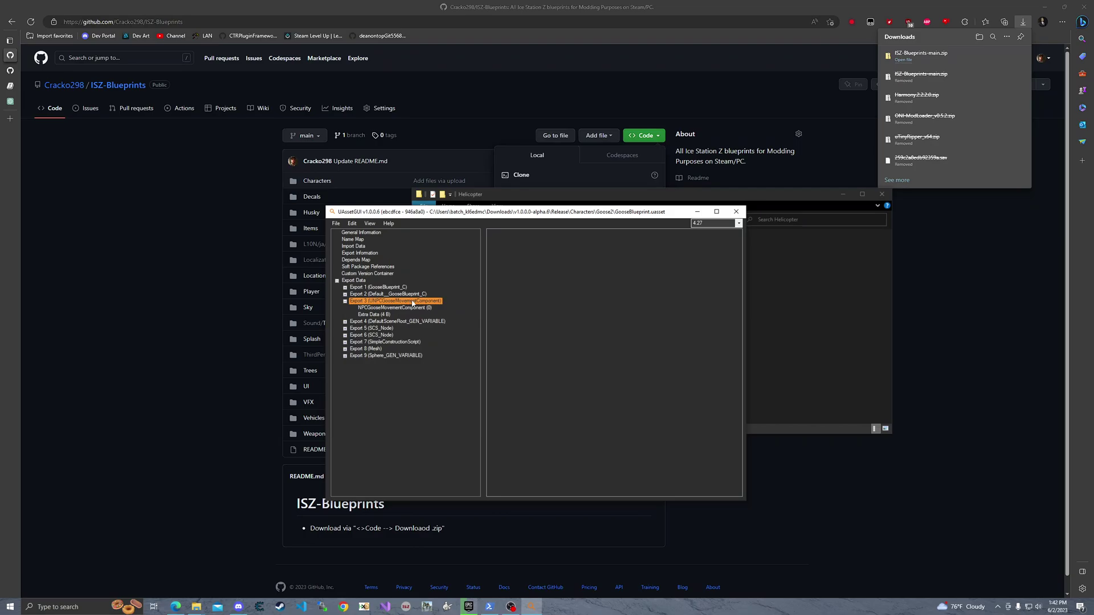
click(391, 308)
click(382, 315)
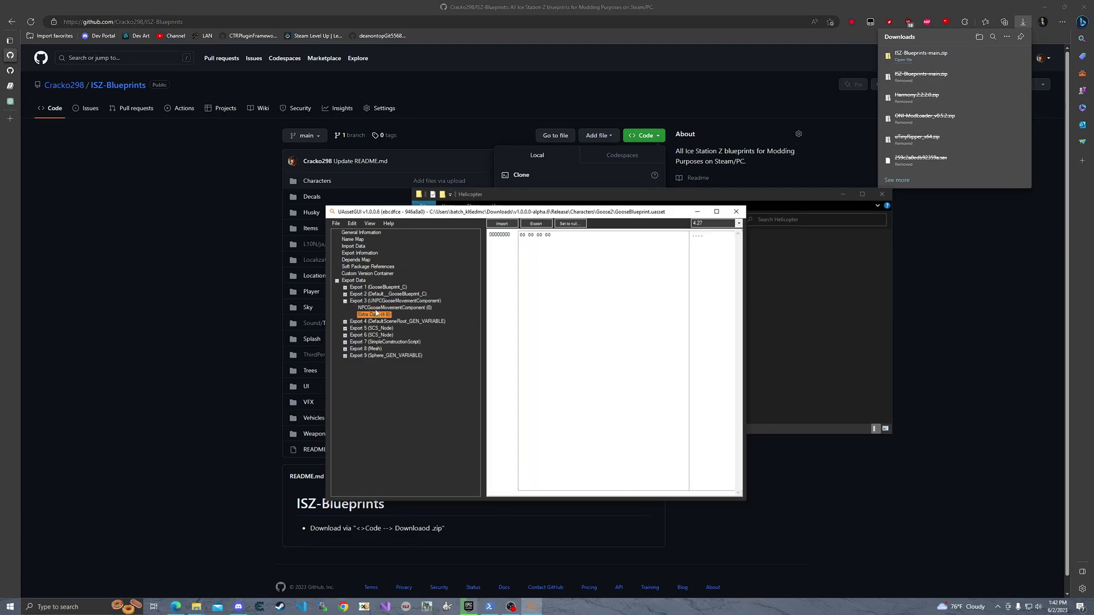
click(379, 310)
double_click(399, 295)
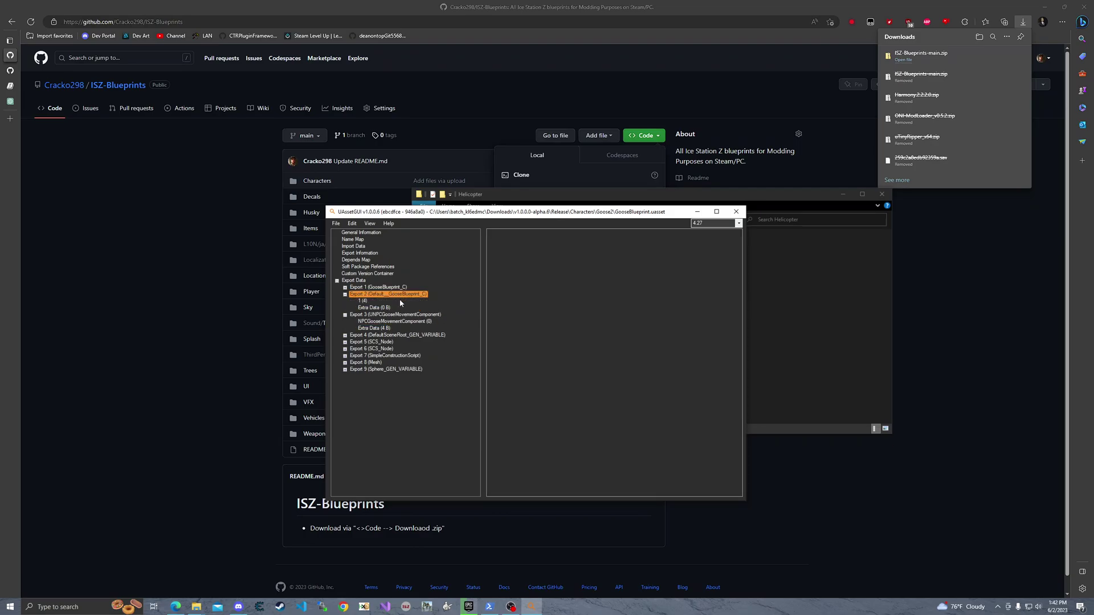
double_click(390, 295)
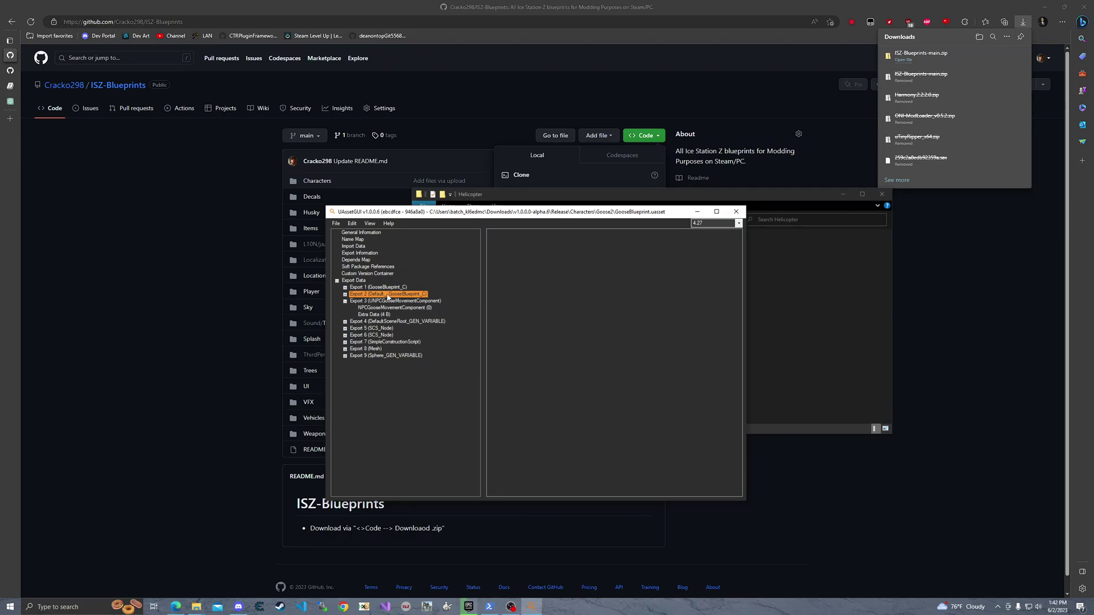
double_click(393, 301)
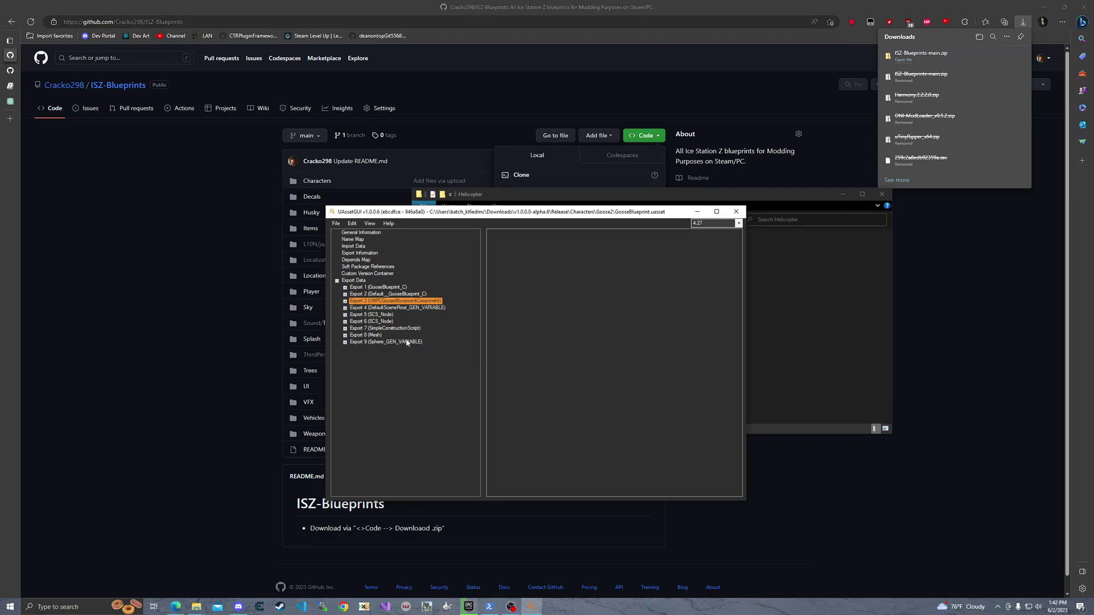
click(336, 224)
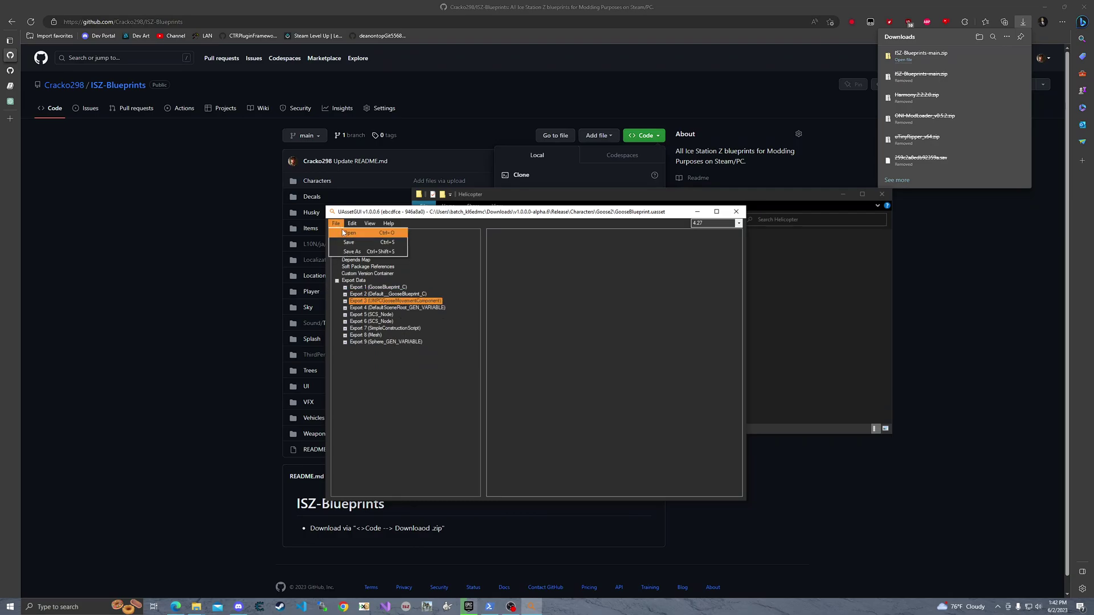
click(351, 231)
Step: Load RifleThreeAnimBlueprint.uasset from Release/Weapons/RifleThree and dismiss the unknown-property notice
click(539, 240)
click(508, 240)
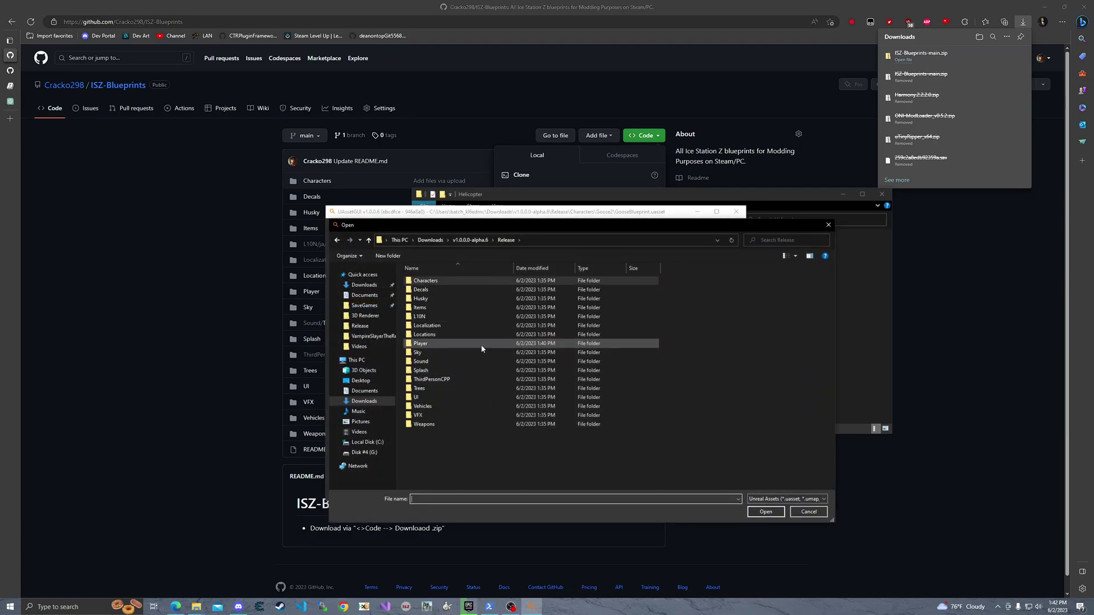
double_click(463, 424)
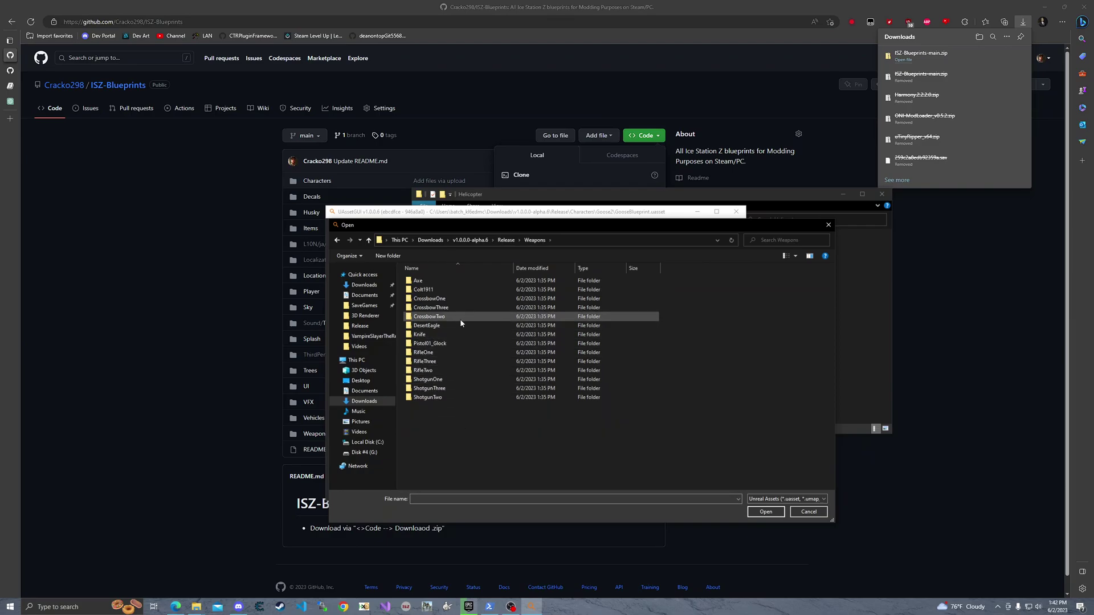
double_click(474, 361)
click(433, 282)
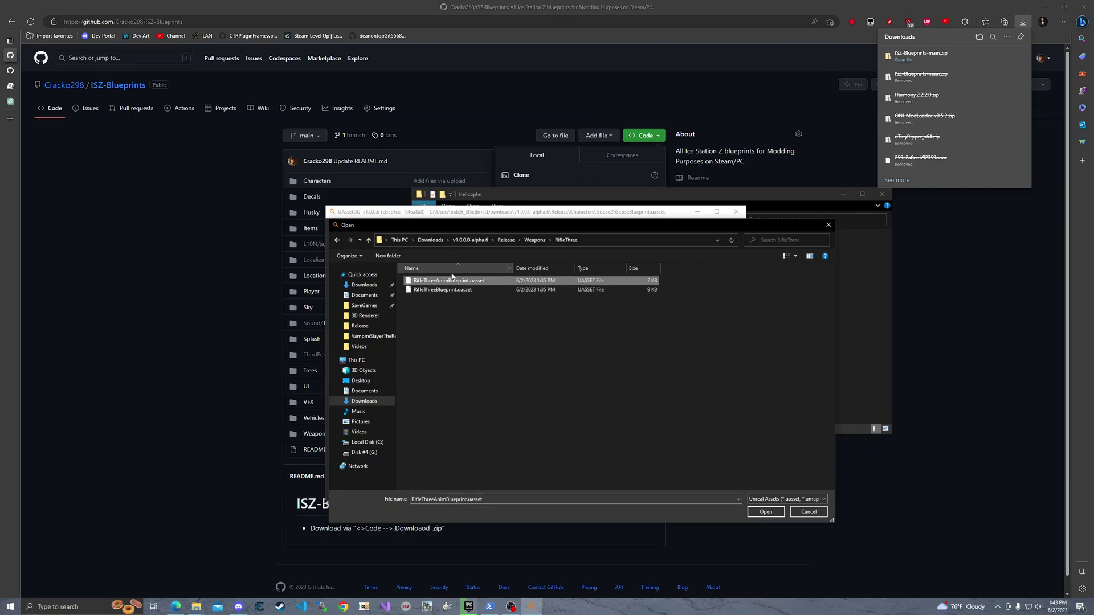
click(463, 290)
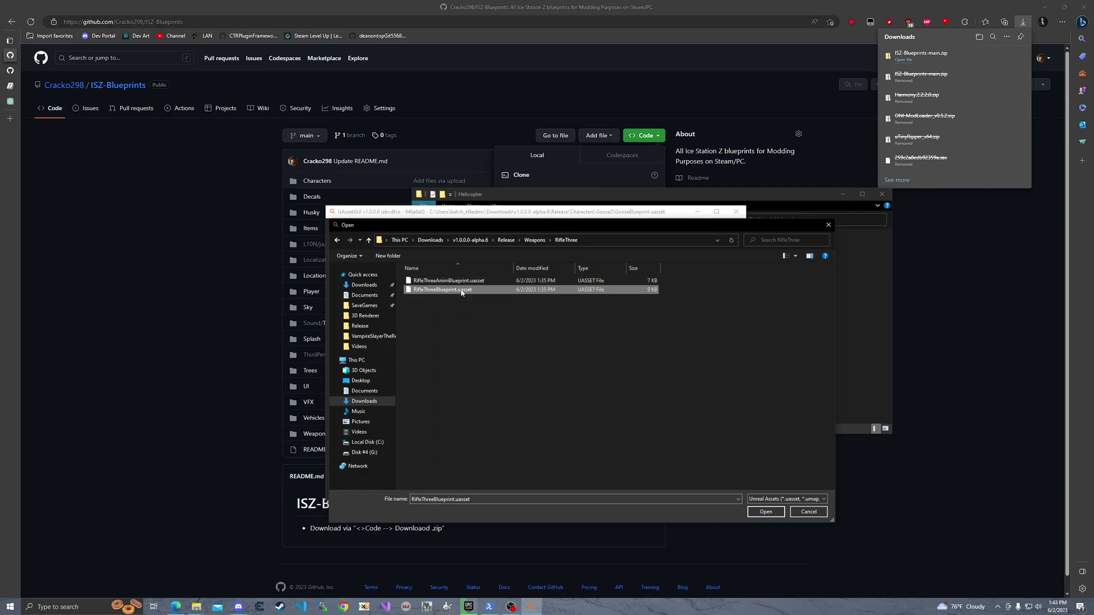
click(451, 282)
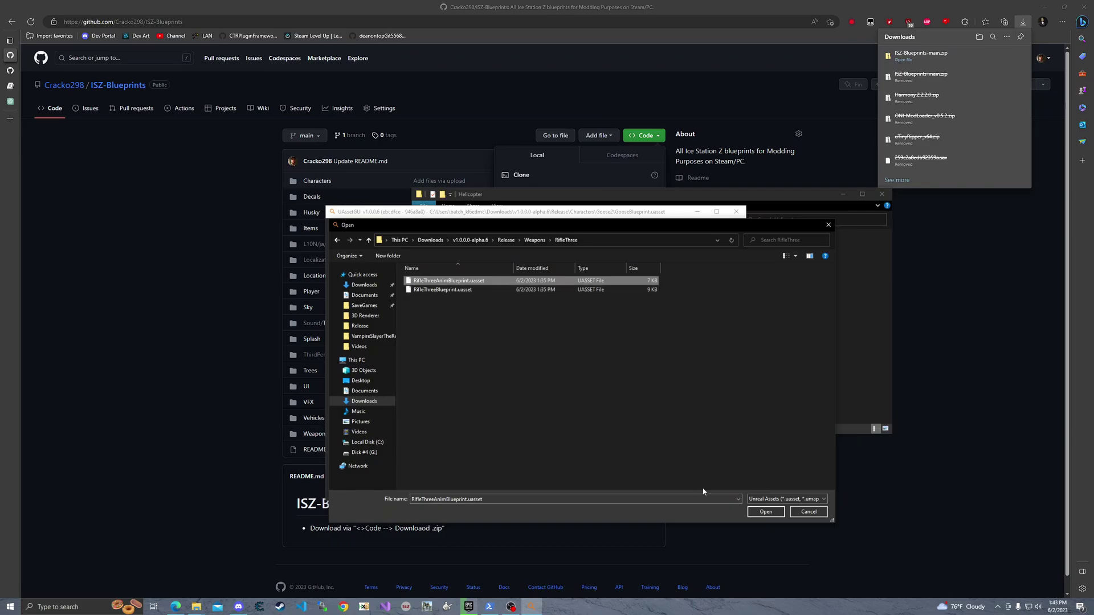
click(762, 515)
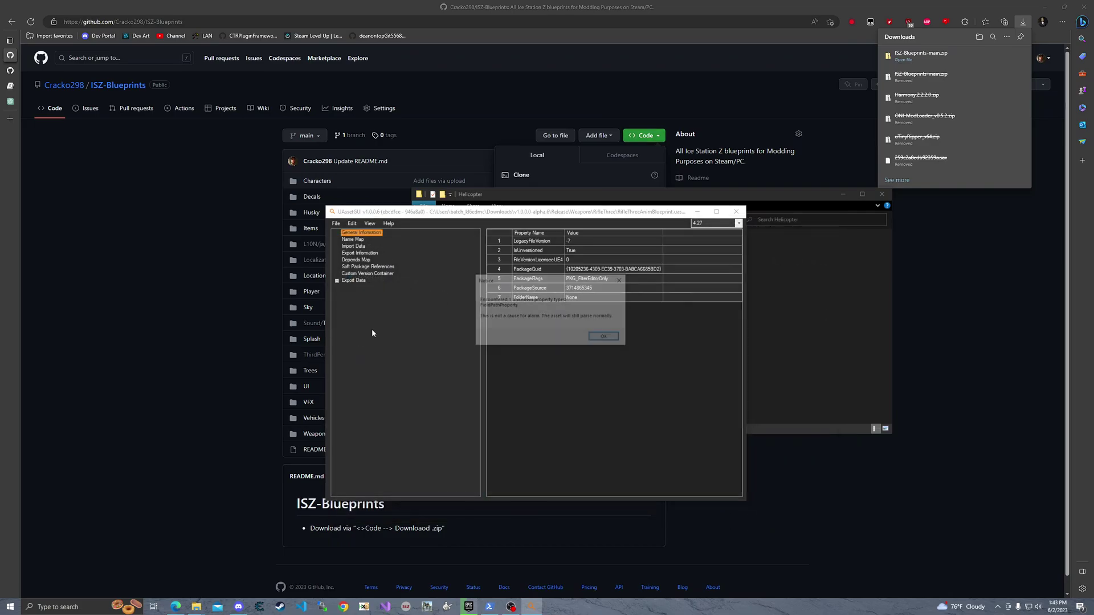
click(605, 337)
Step: Expand the export list and briefly inspect Export 1
double_click(353, 281)
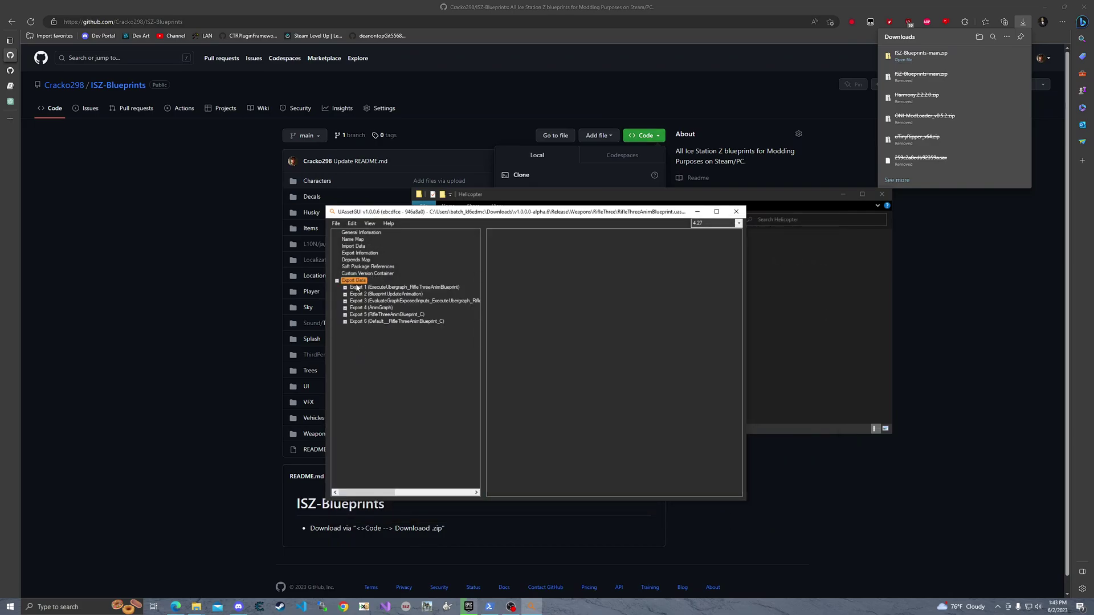
click(389, 288)
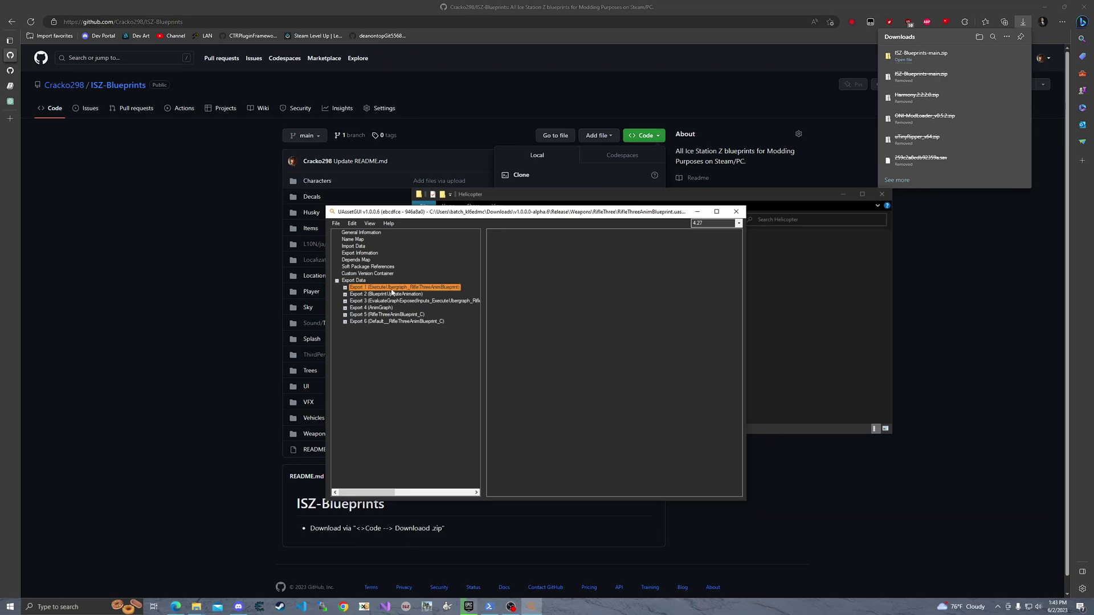
double_click(425, 288)
double_click(420, 289)
Step: Drill into Export 5's BakedStateMachines States to view the Idle state's properties
double_click(399, 315)
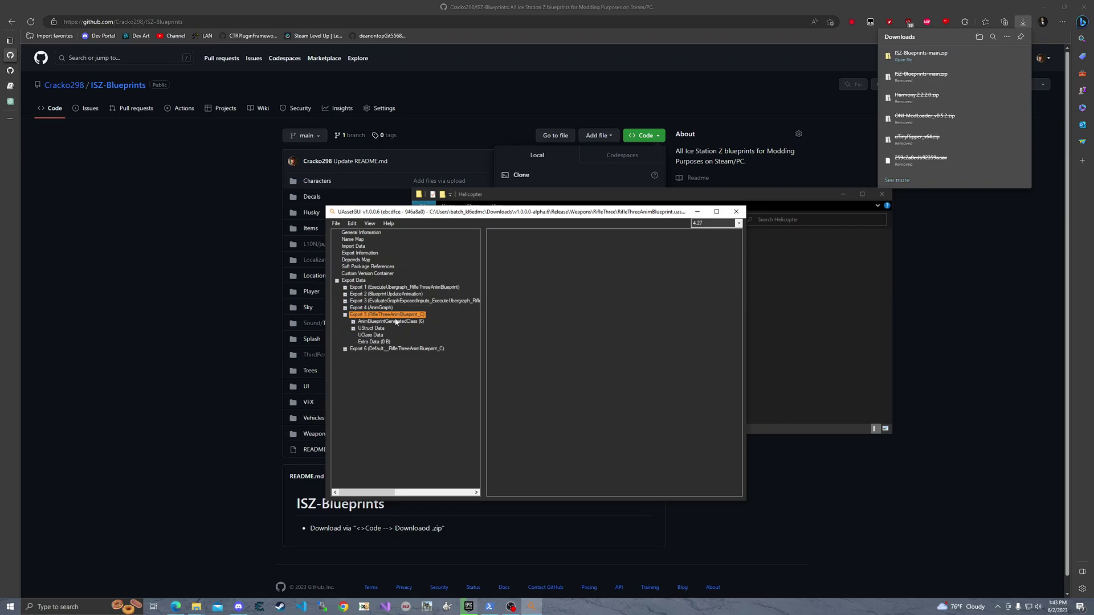
double_click(381, 323)
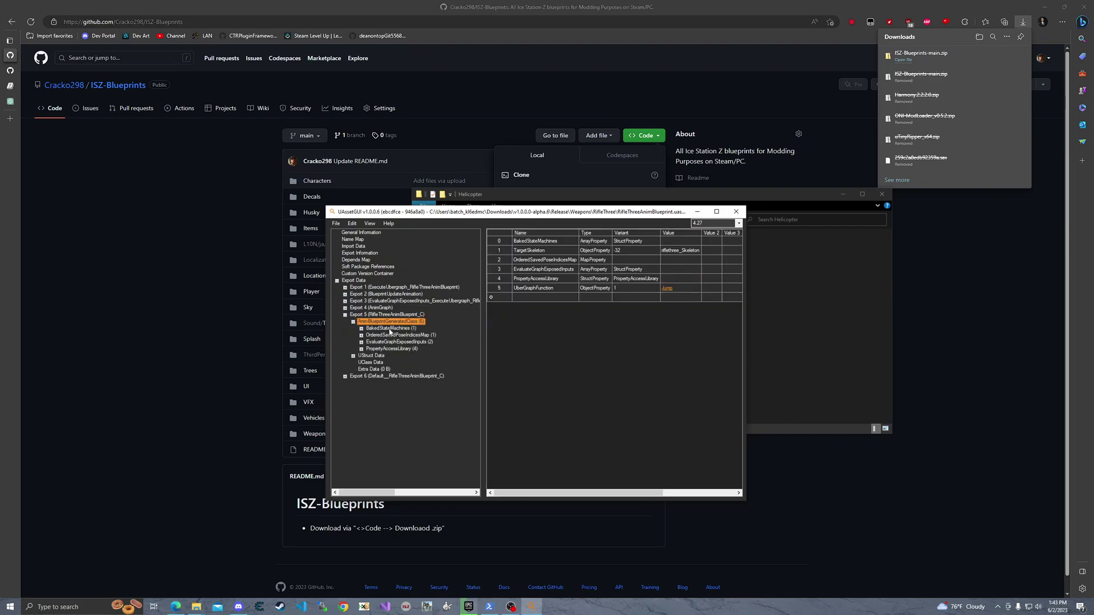
double_click(390, 328)
double_click(399, 336)
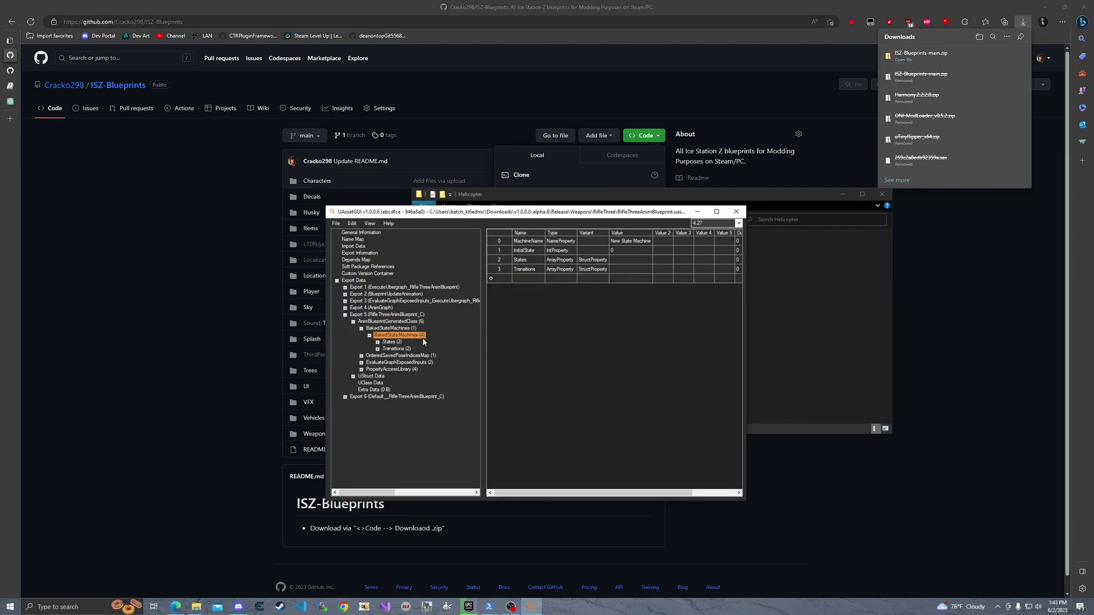
double_click(388, 343)
double_click(401, 349)
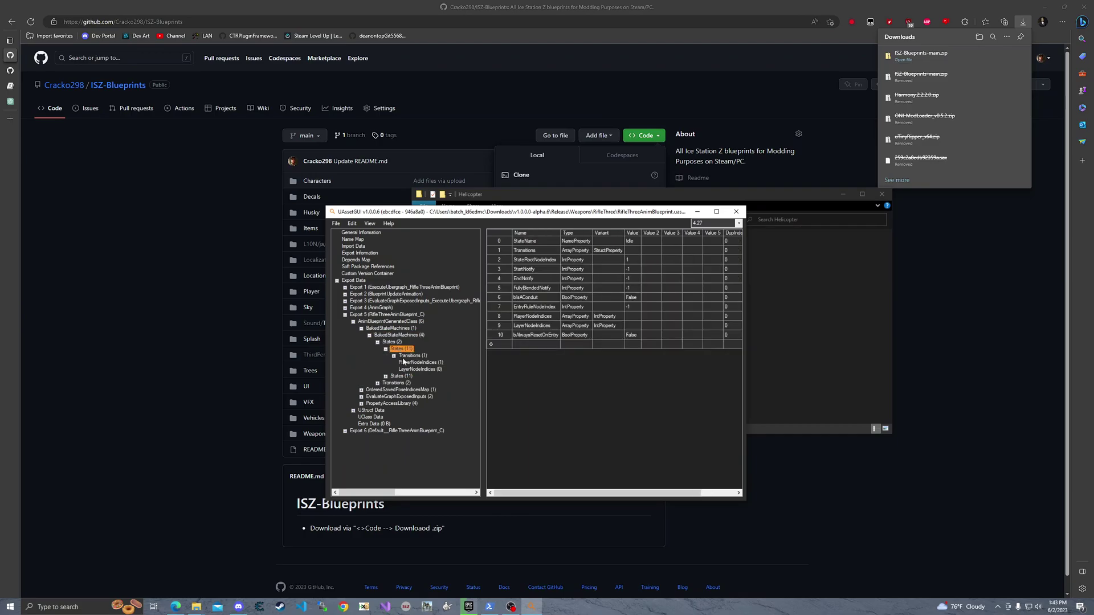
double_click(630, 241)
click(336, 223)
Step: Load RifleThreeBlueprint.uasset and dismiss the unknown-property notice
click(348, 233)
click(450, 291)
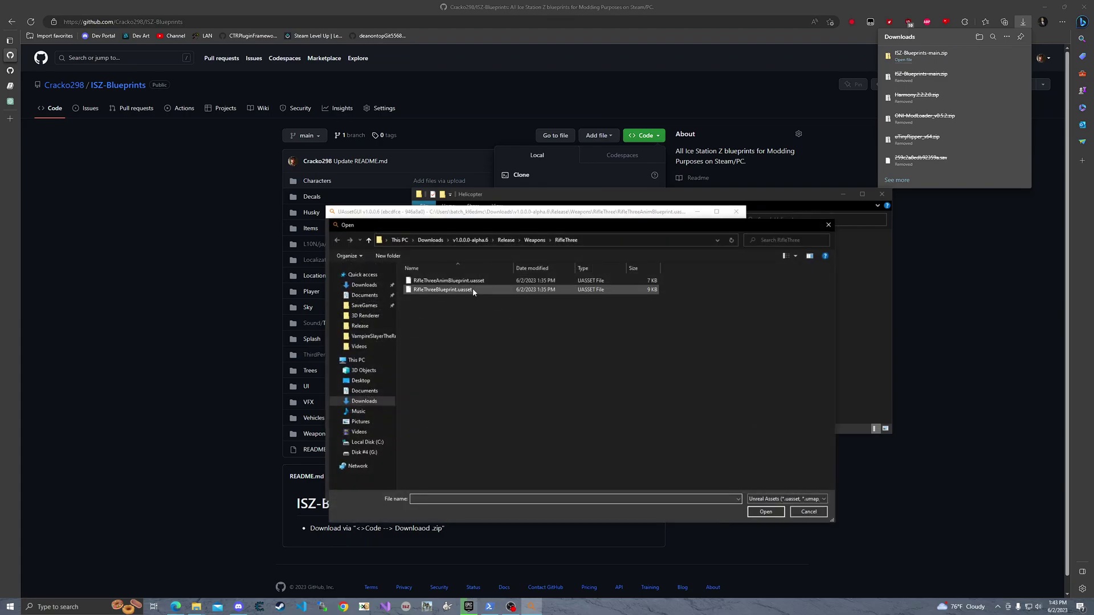
click(763, 509)
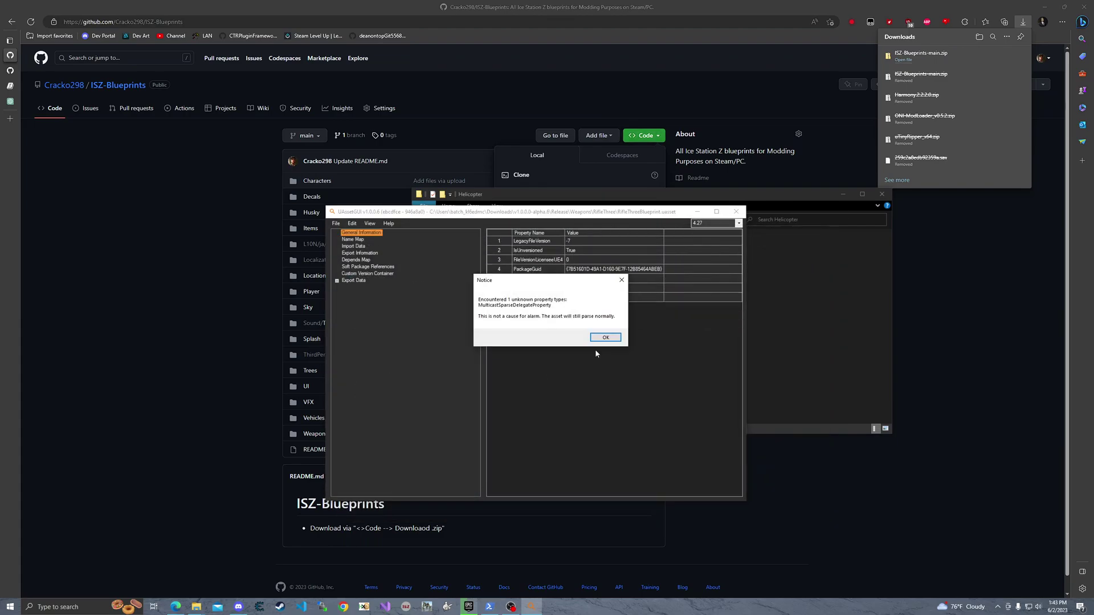
click(603, 337)
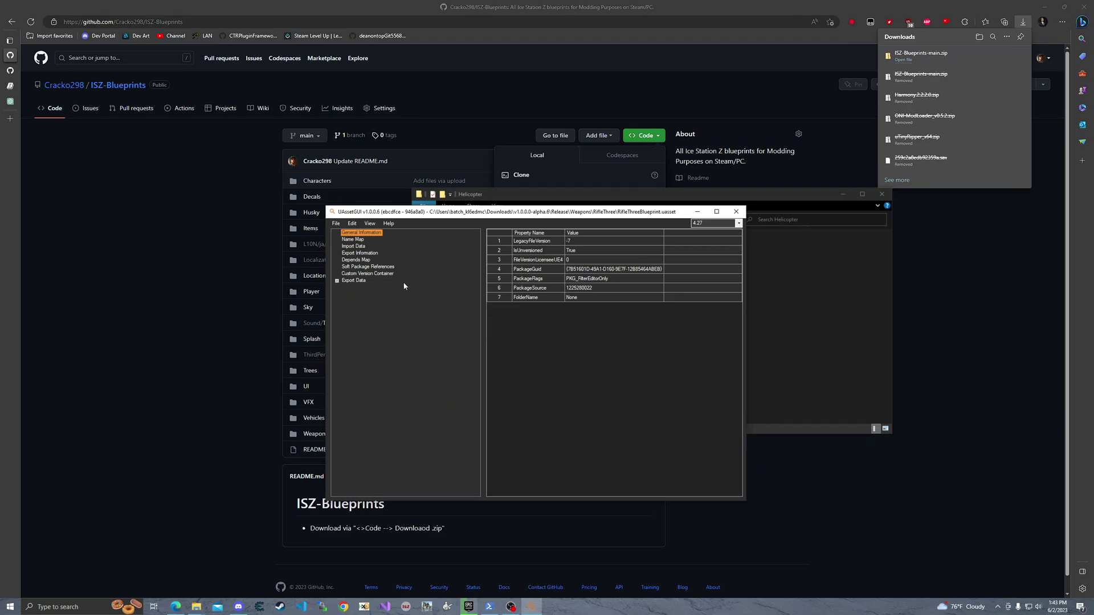
Step: Change InstantConfig's HitDamage from 45 to 100 in the Export 2 properties
double_click(356, 283)
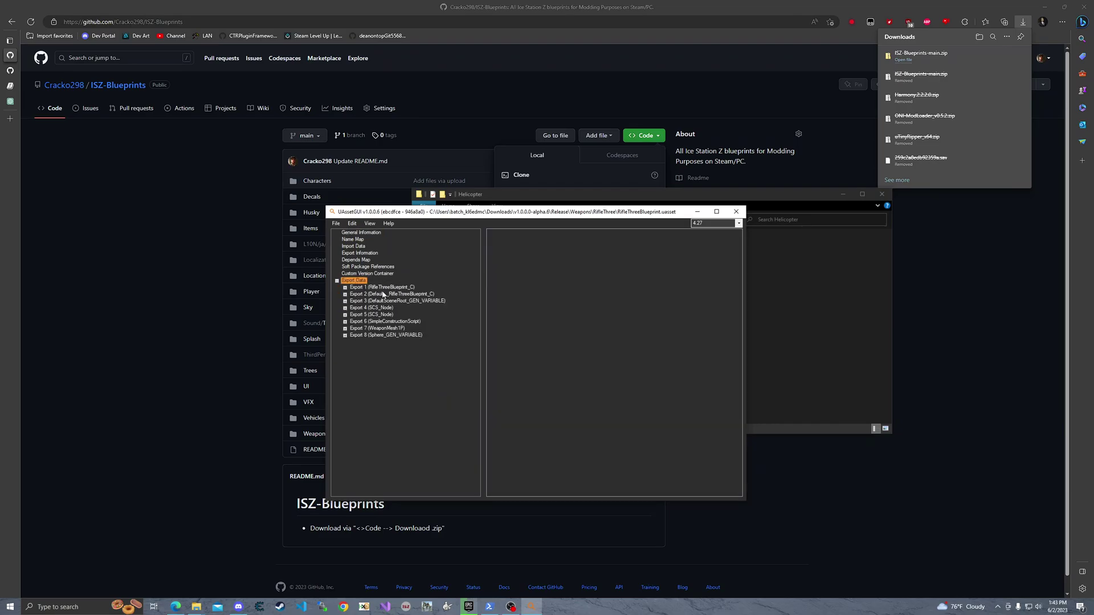
double_click(386, 294)
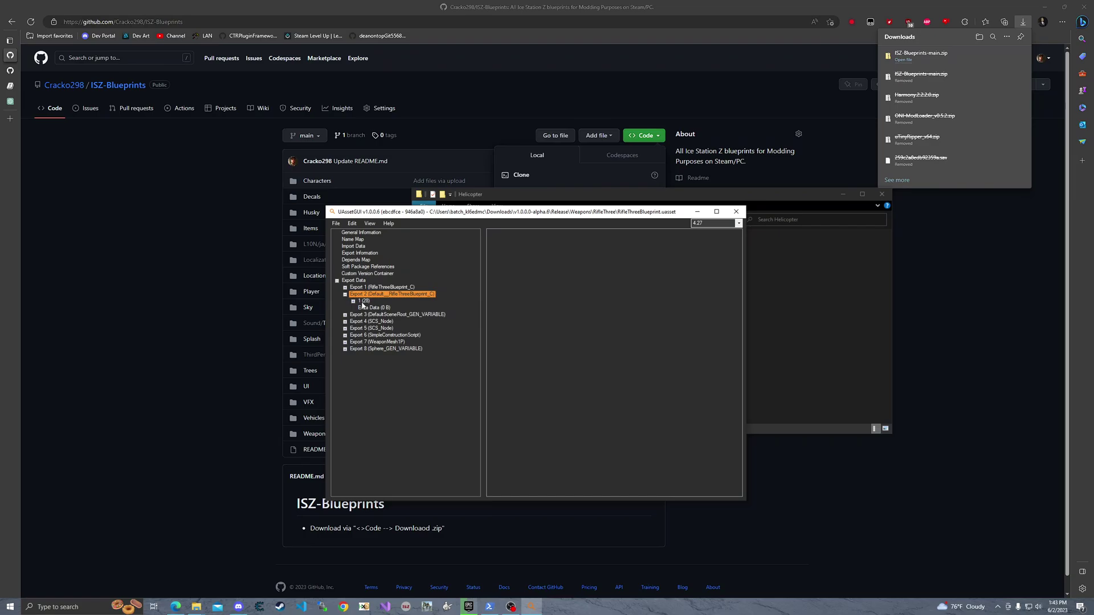
click(363, 301)
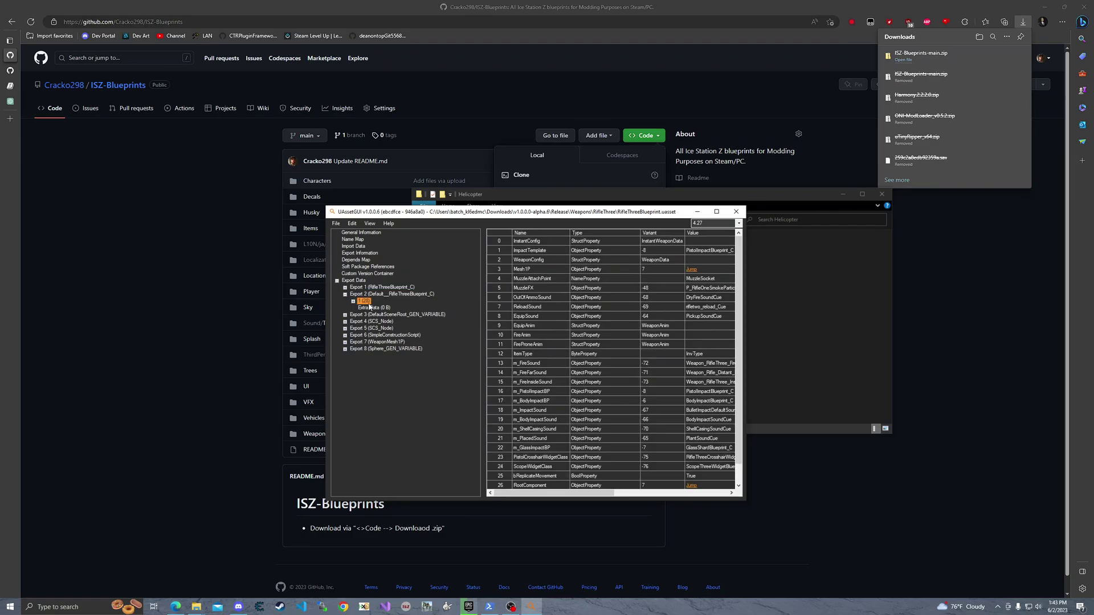
double_click(364, 302)
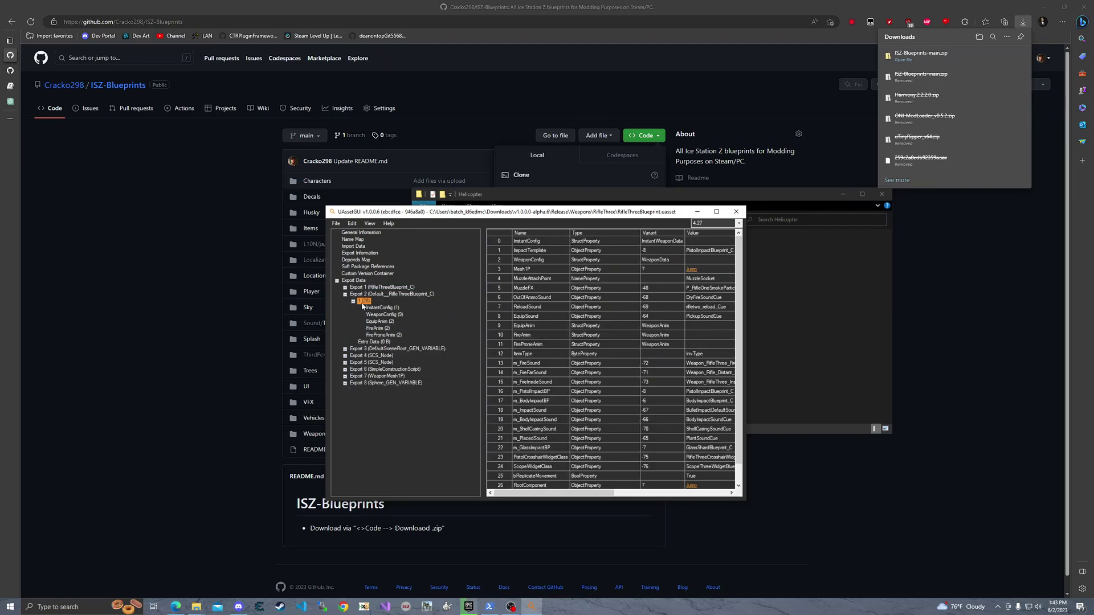
click(389, 309)
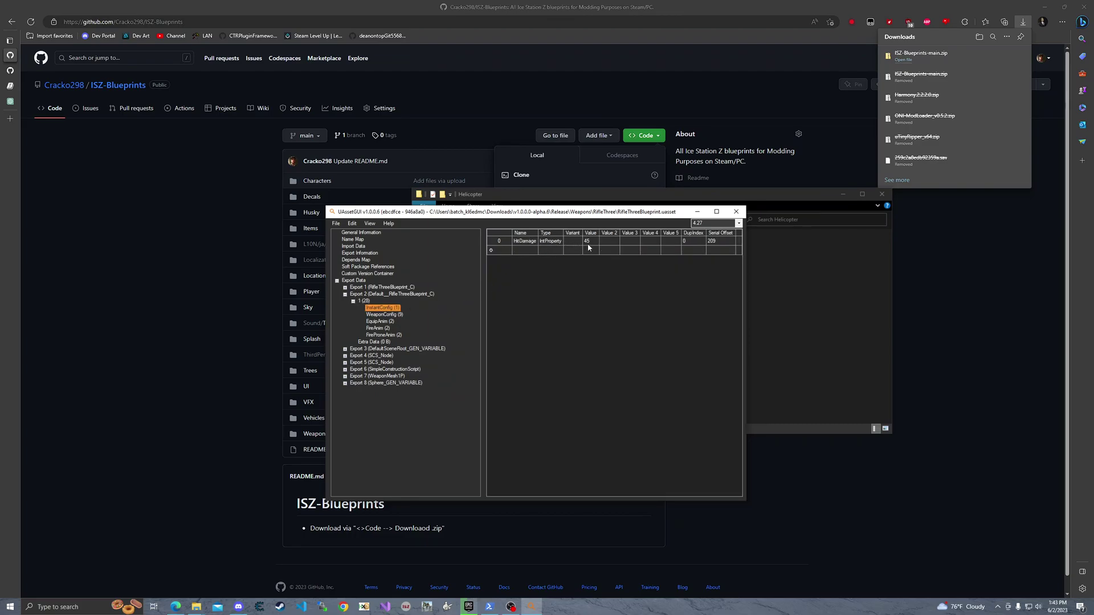
text(100)
Step: Set WeaponConfig AmmoPerClip to 10000, InitialClips to 1000 and TimeBetweenShots to 0.01
click(385, 315)
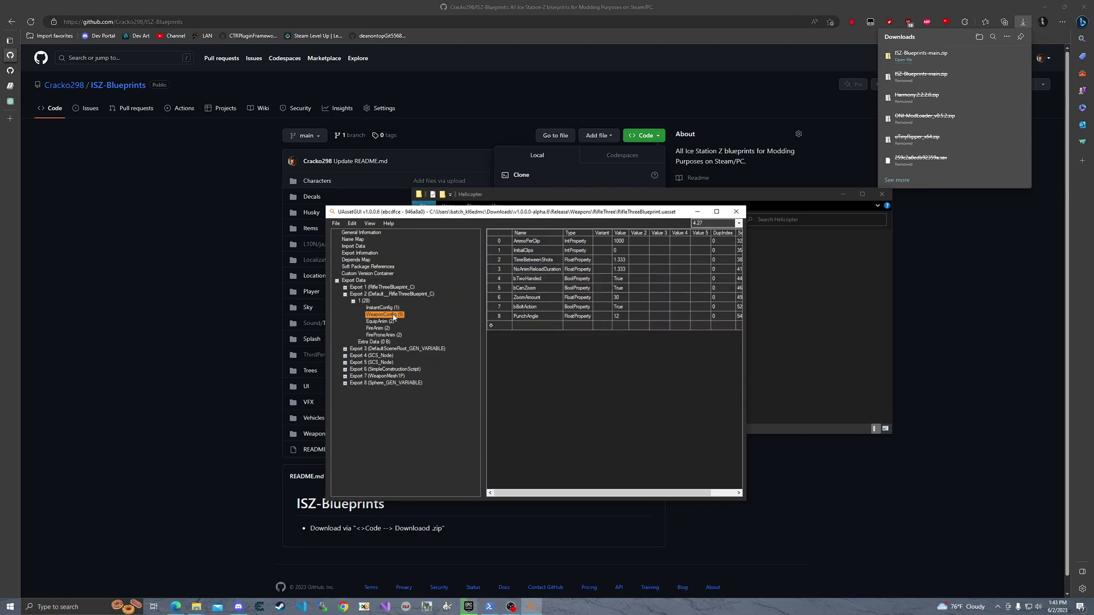
click(621, 241)
click(623, 250)
text(1000)
key(Return)
click(620, 260)
text(0.01)
Step: Set ZoomAmount to 1000 and leave bCanZoom as True
click(618, 297)
key(BackSpace)
click(622, 289)
text(False)
key(Return)
click(617, 298)
text(1000)
key(Return)
click(620, 289)
text(Tr)
key(Return)
Step: Save the edited rifle asset and close UAssetGUI
click(336, 224)
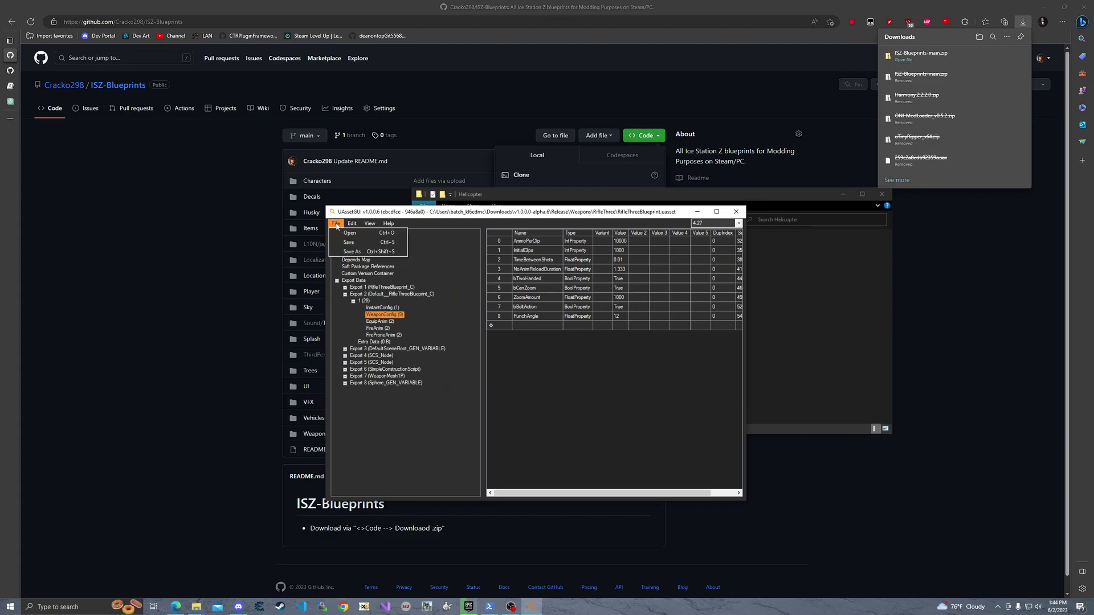
click(359, 243)
click(336, 223)
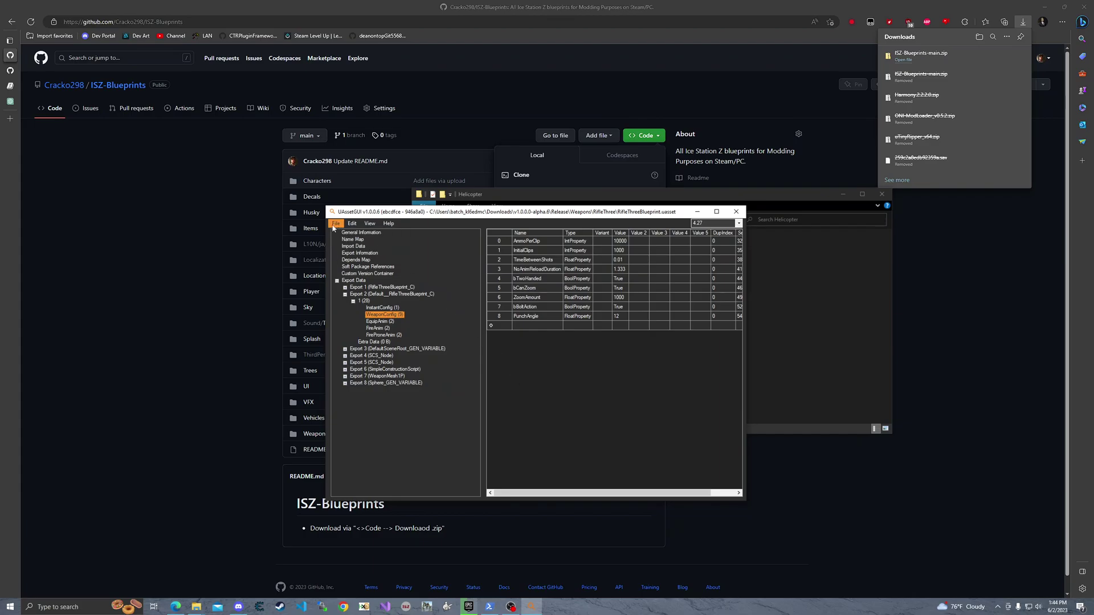
click(336, 223)
click(736, 211)
key(BackSpace)
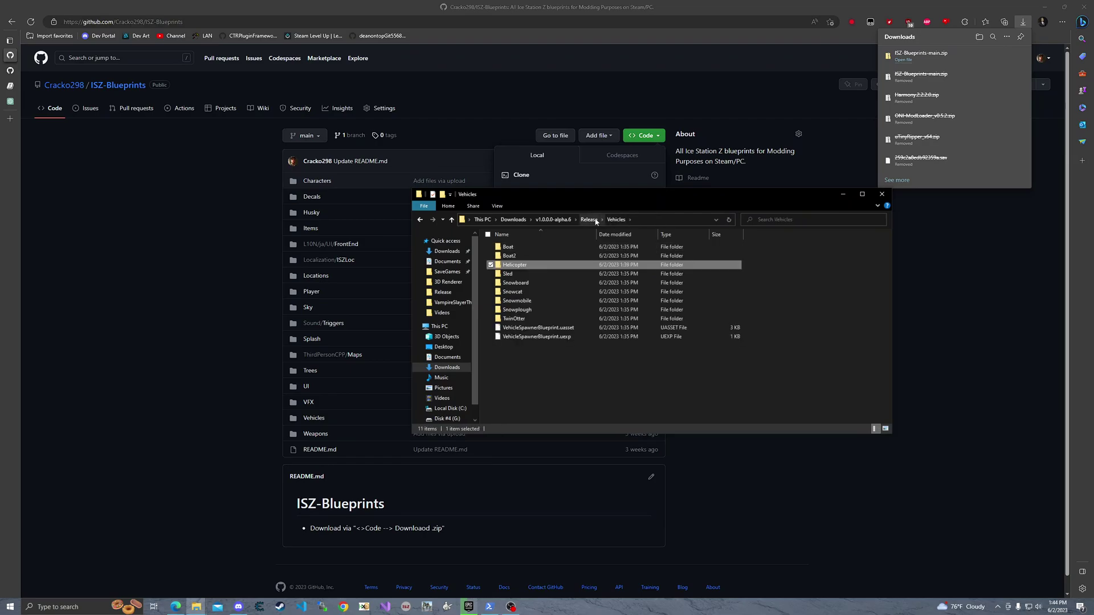
Step: Select all 17 modded blueprint folders in the Release folder and copy them
click(591, 220)
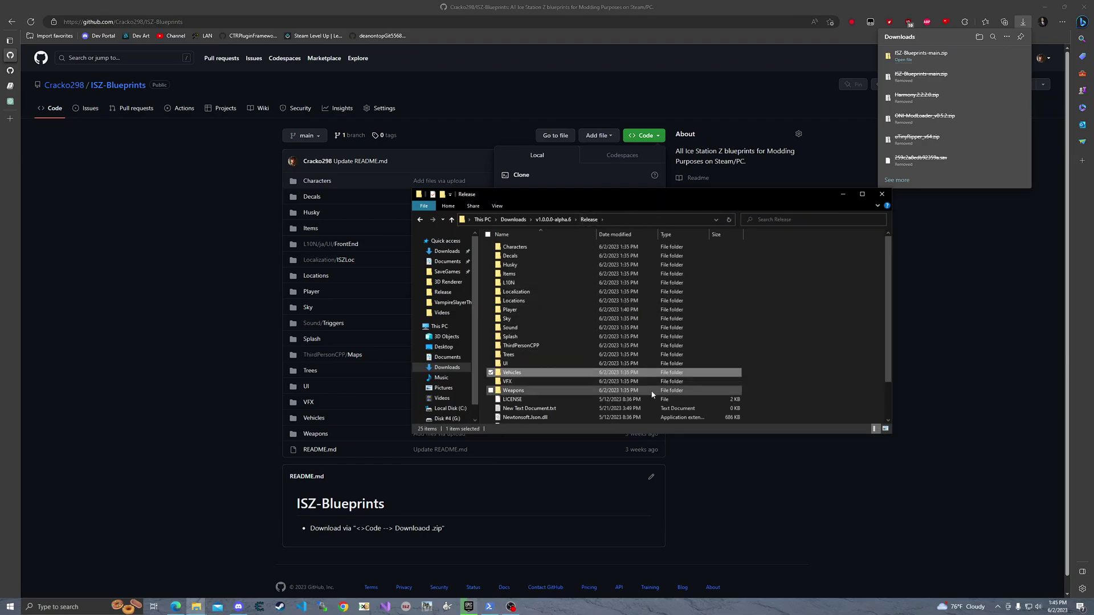
drag(782, 385, 528, 231)
right_click(529, 279)
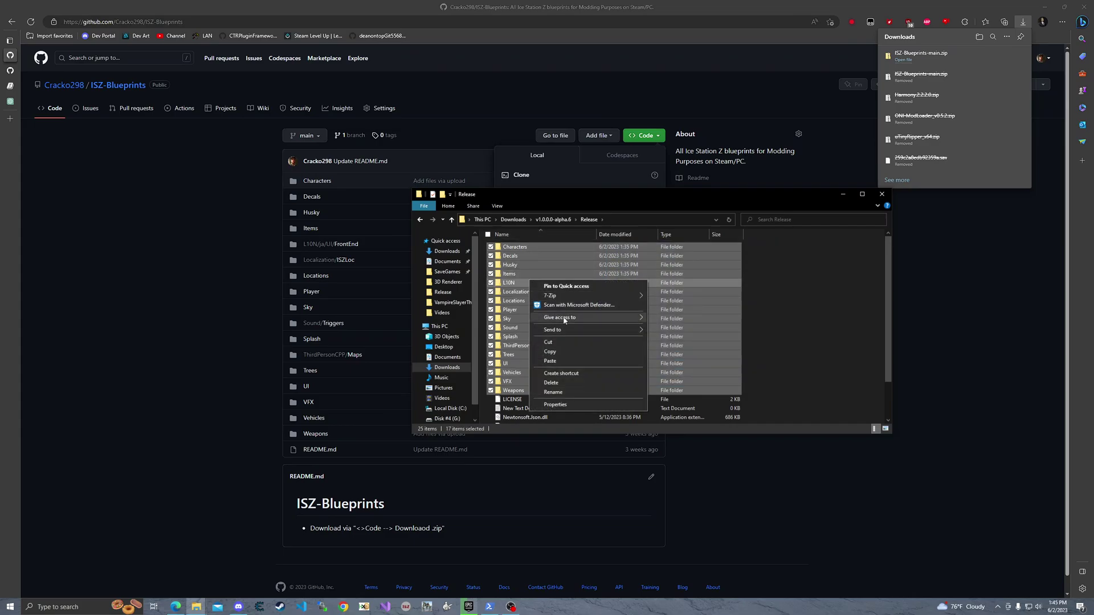
click(584, 351)
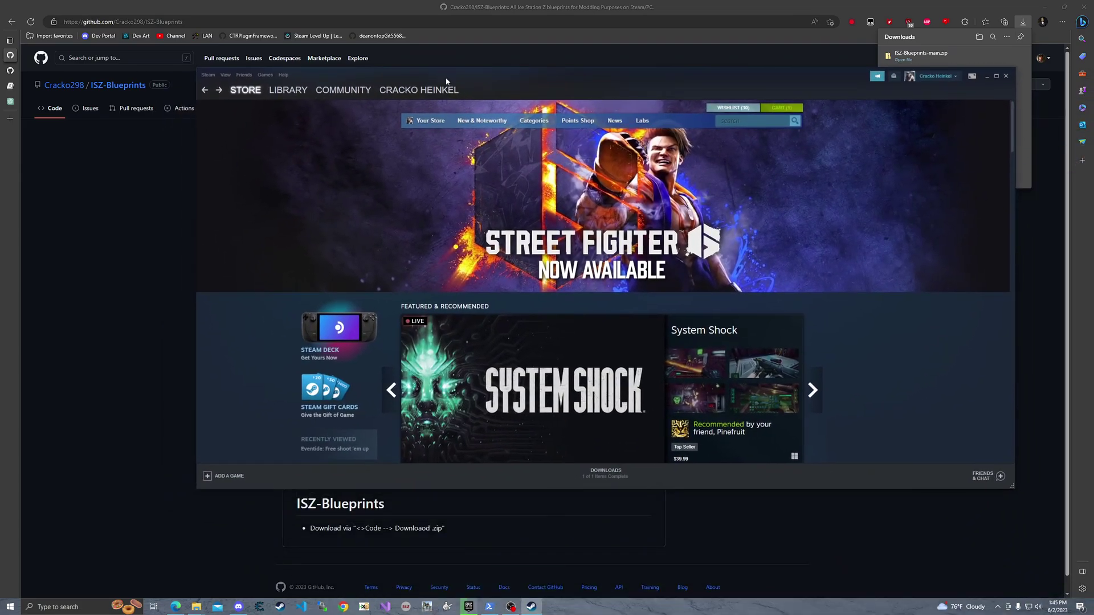
Step: Browse Ice Station Z's local files from the Steam library and bring that folder window forward
click(299, 112)
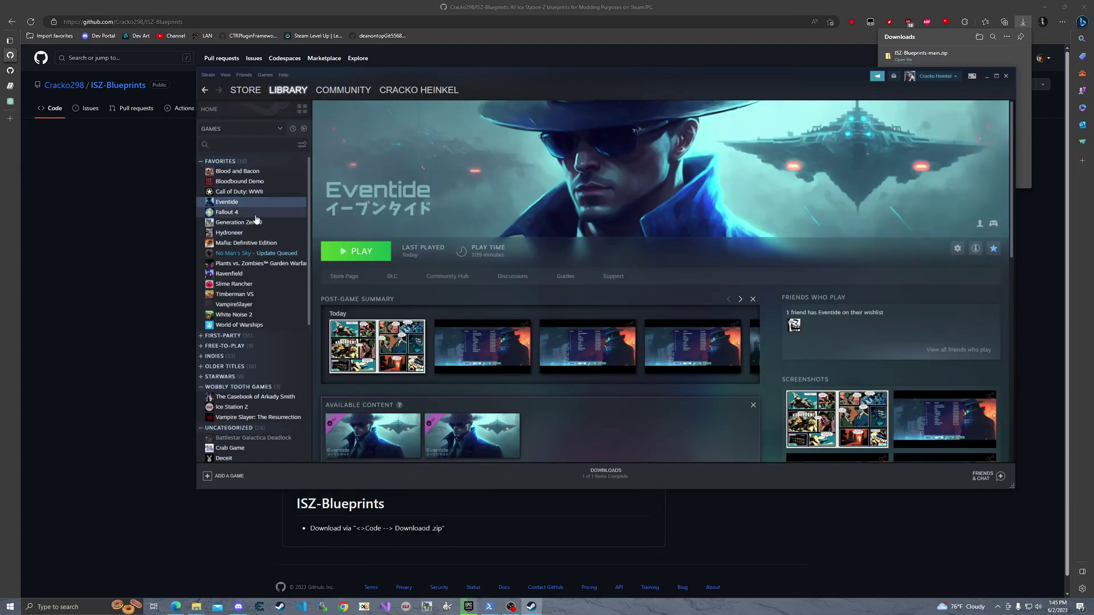
right_click(235, 406)
mouse_move(276, 390)
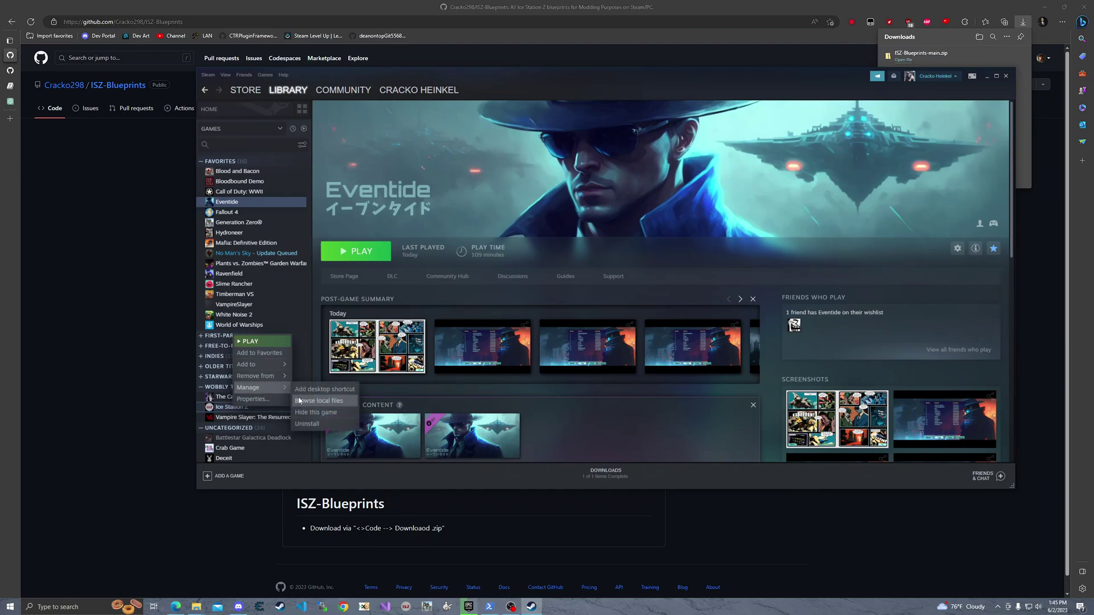
click(304, 402)
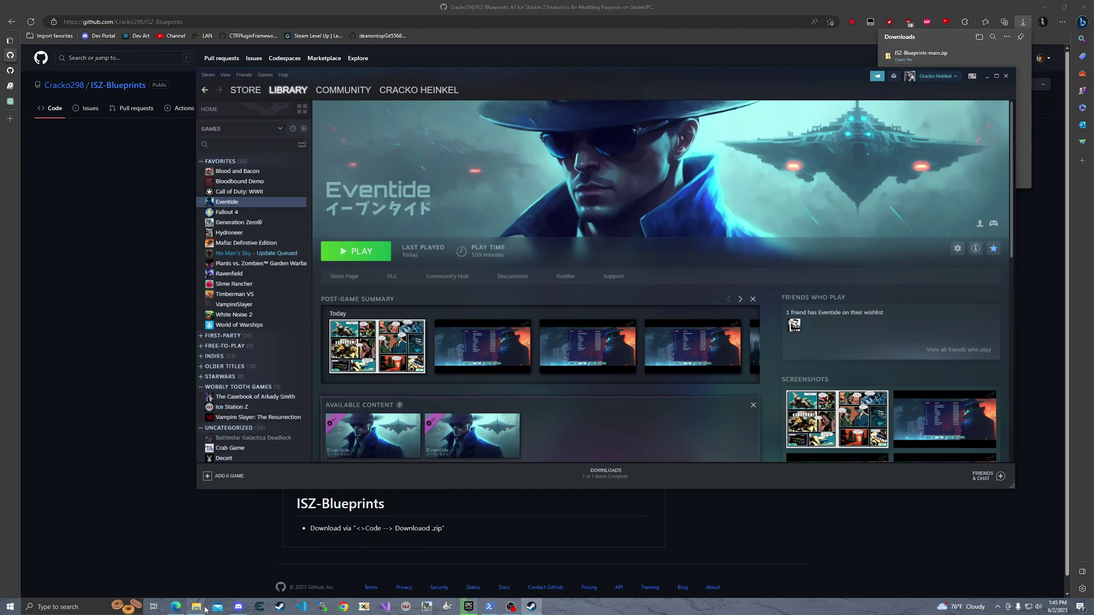
mouse_move(196, 607)
click(511, 565)
drag(630, 205, 488, 198)
Step: Back up the ISZ/Content items into a compressed Items.zip
double_click(402, 254)
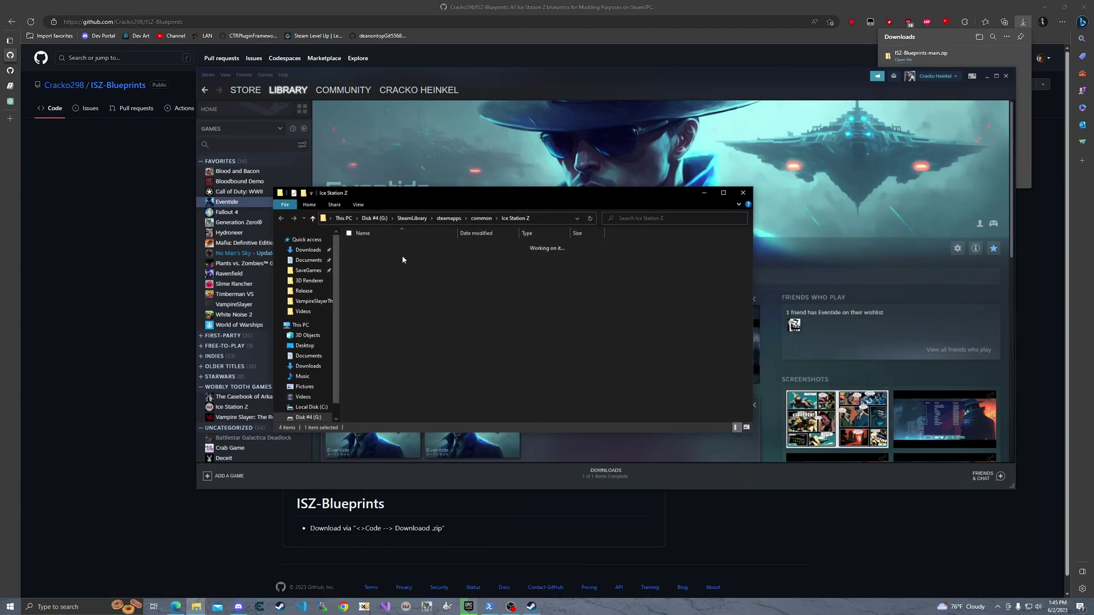
double_click(402, 255)
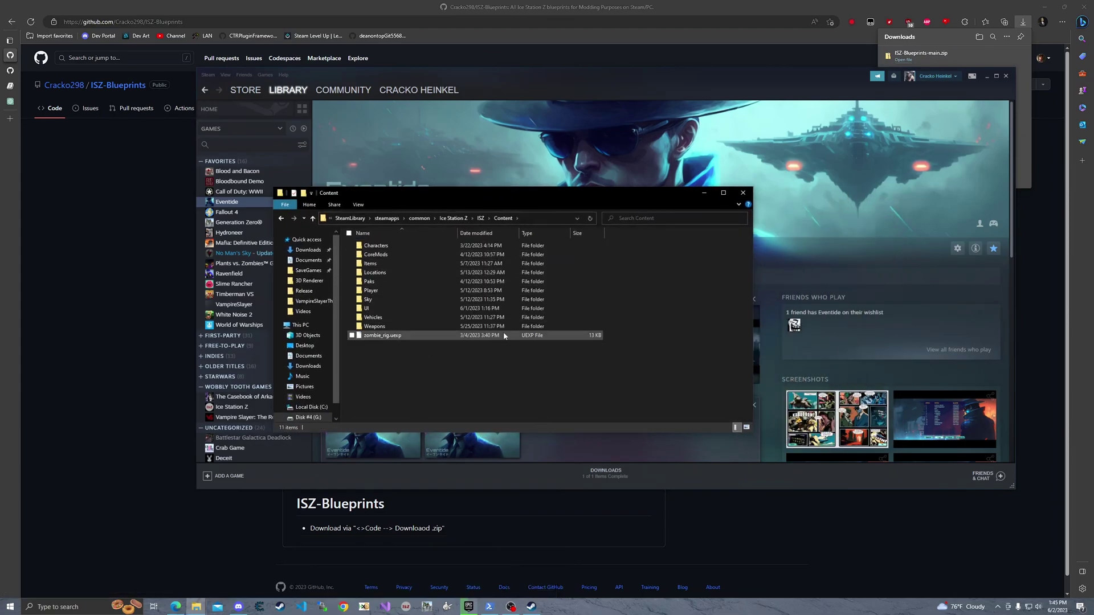
drag(707, 351, 447, 287)
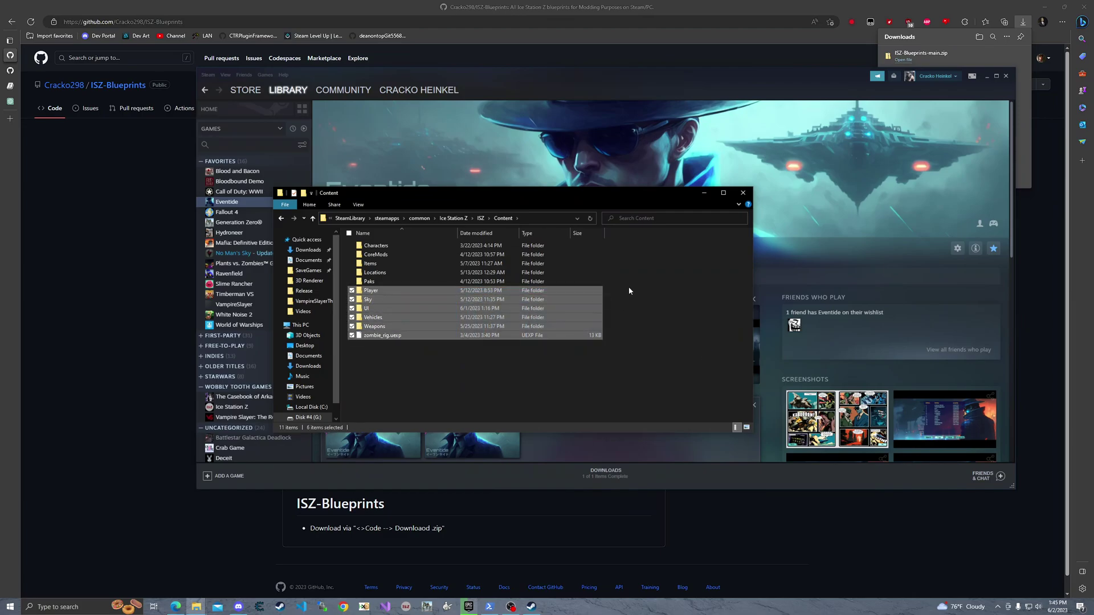
drag(614, 282, 399, 230)
right_click(426, 262)
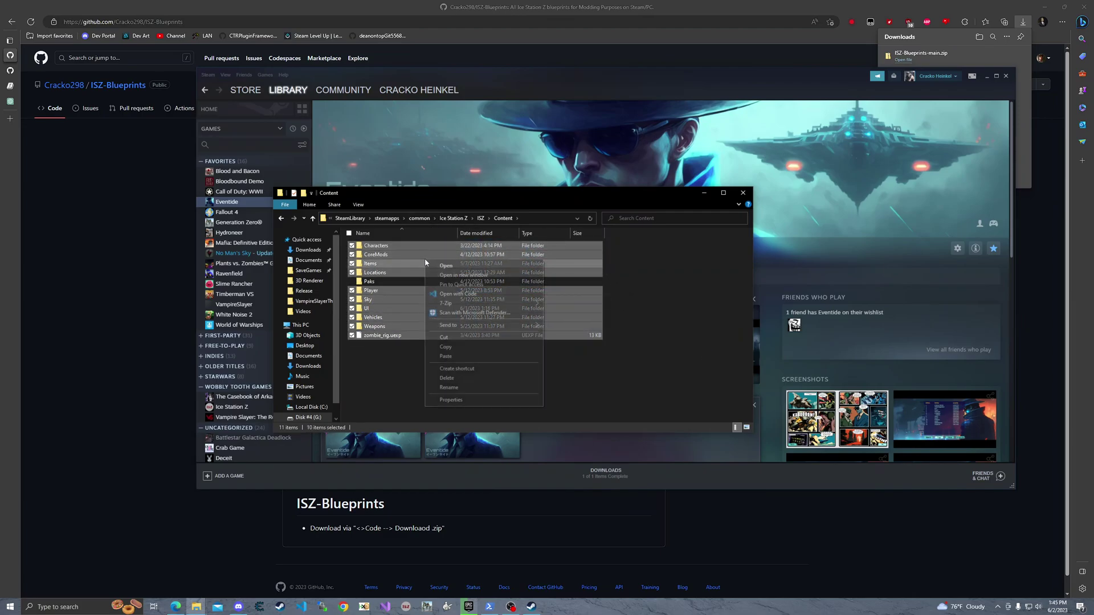
mouse_move(493, 325)
click(568, 335)
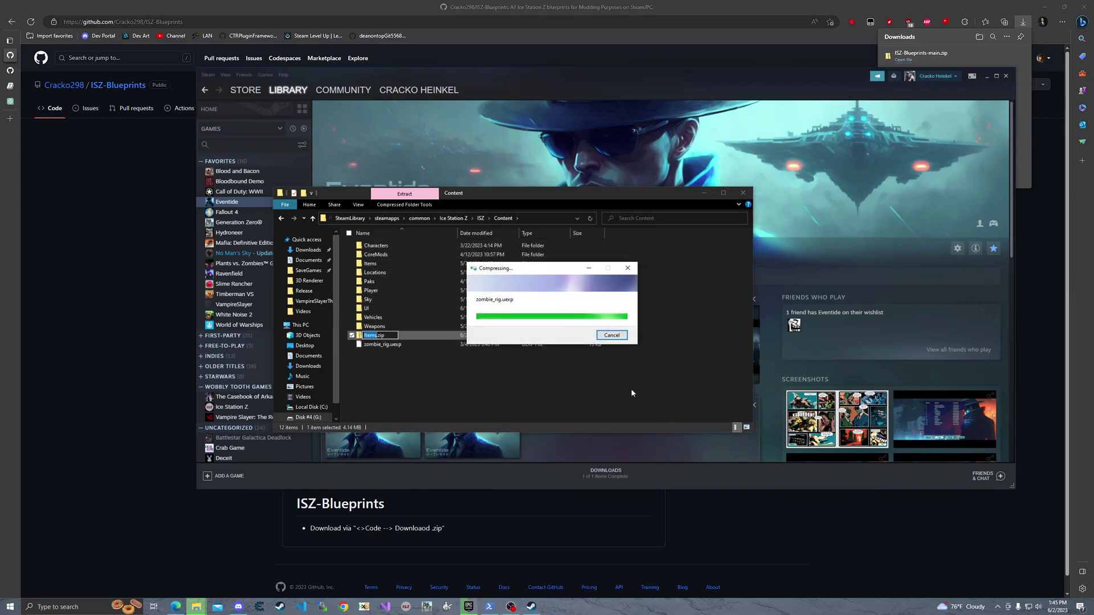
click(508, 344)
Step: Delete the original Content files and folders, keeping only Paks
key(Delete)
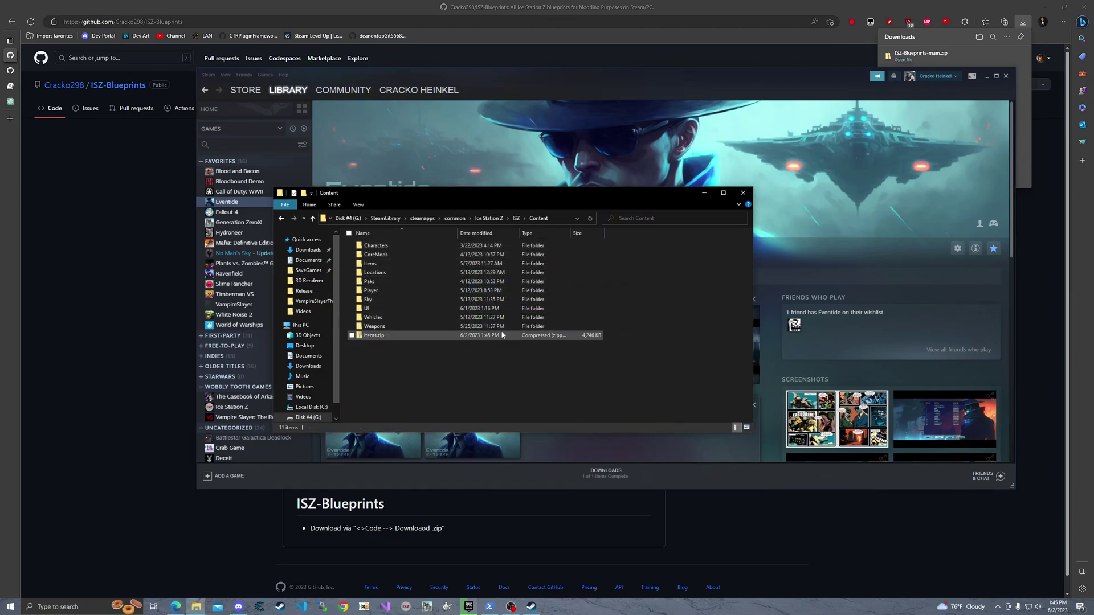
drag(616, 330, 530, 318)
drag(471, 308, 420, 289)
key(Delete)
click(361, 283)
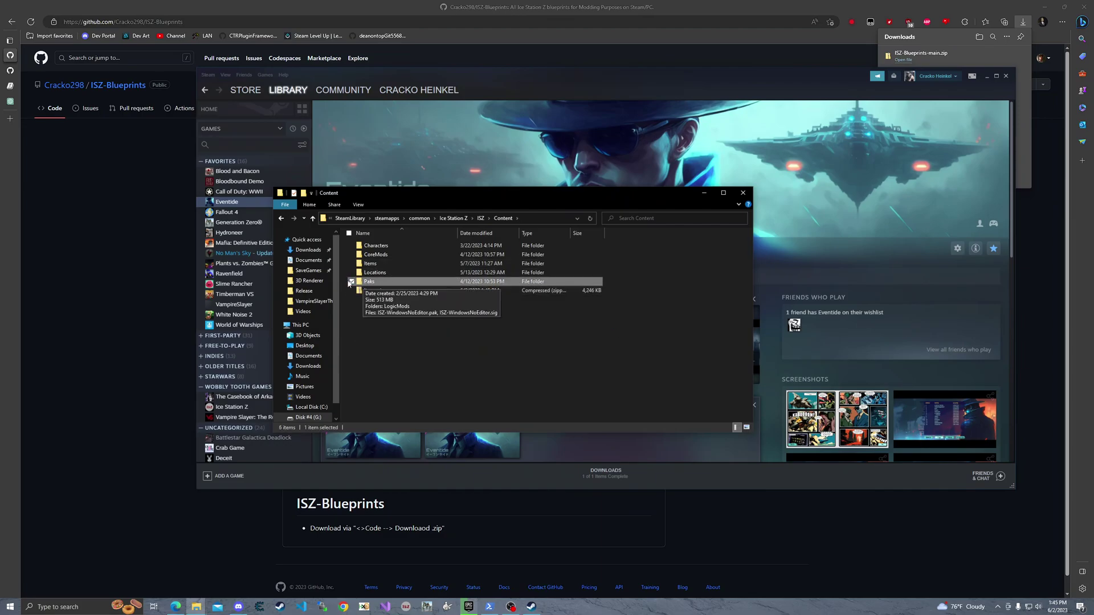
drag(611, 274, 399, 242)
key(Delete)
Step: Paste the copied modded blueprint folders into the Content folder
right_click(423, 313)
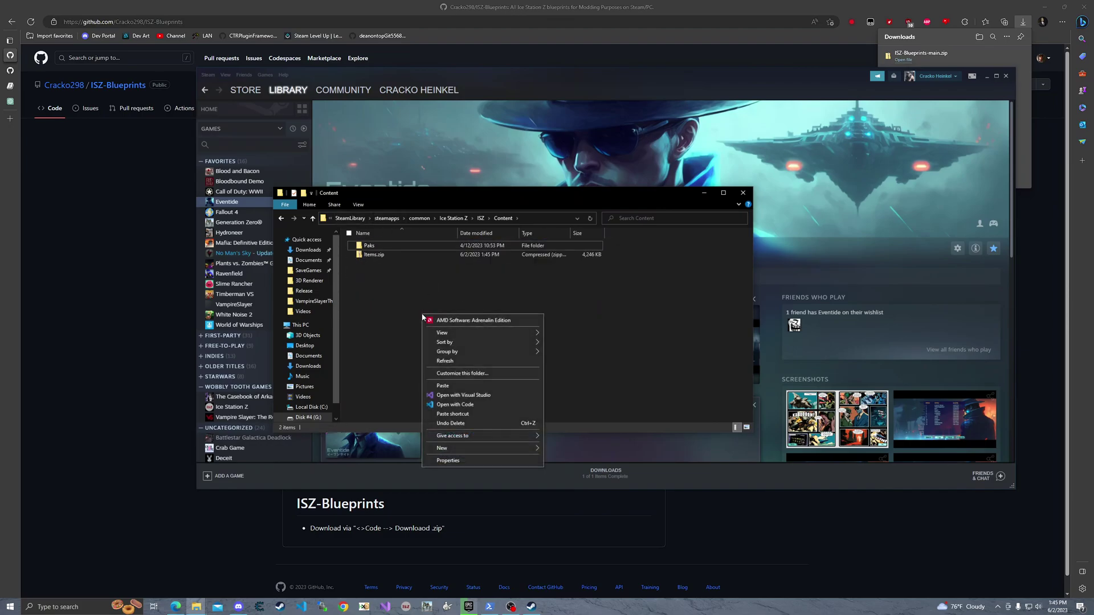
click(454, 385)
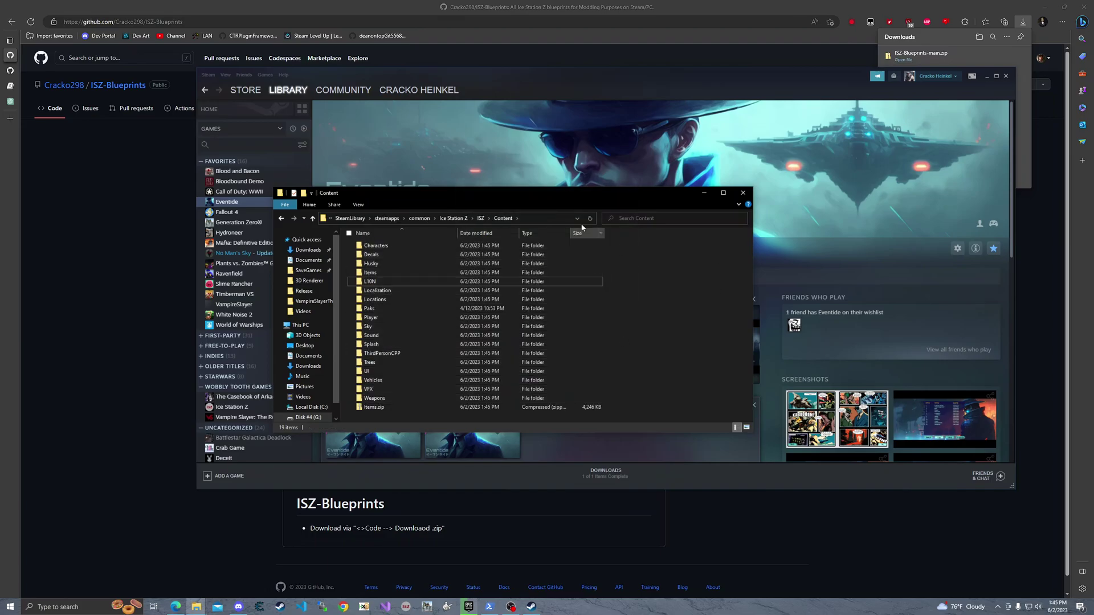
click(231, 407)
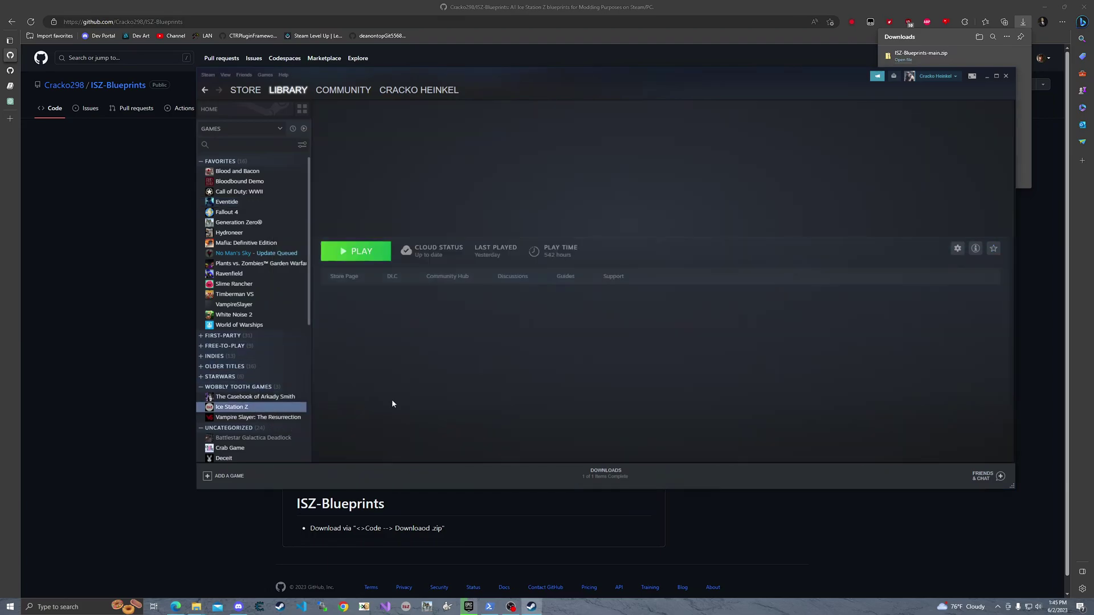
Step: Launch Ice Station Z from Steam and go through Multiplayer to Host New Game
click(383, 254)
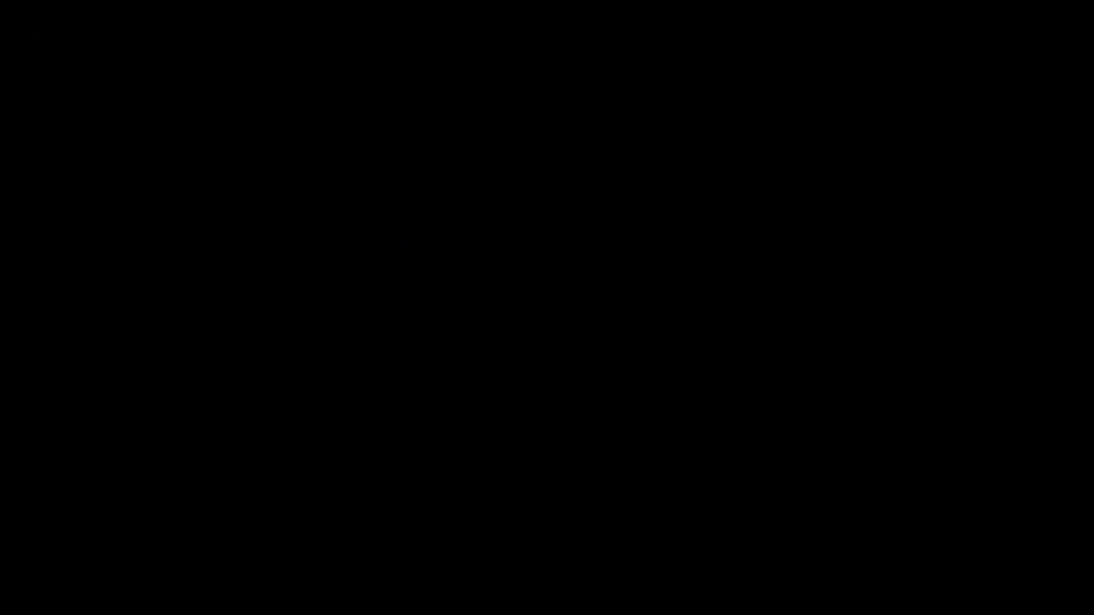
key(e)
key(e)
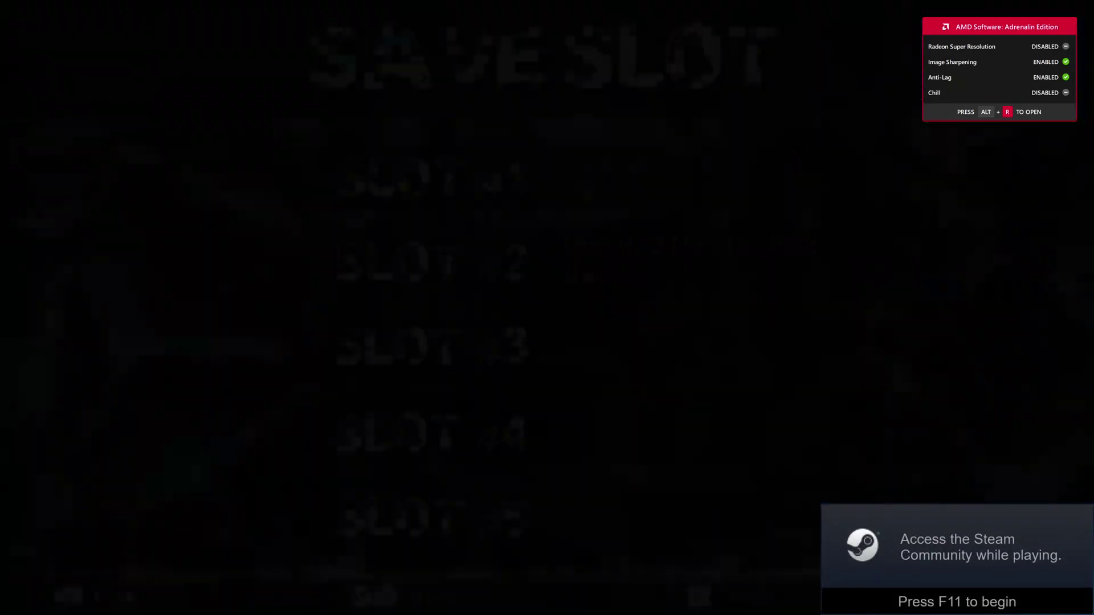
key(Escape)
key(w)
key(e)
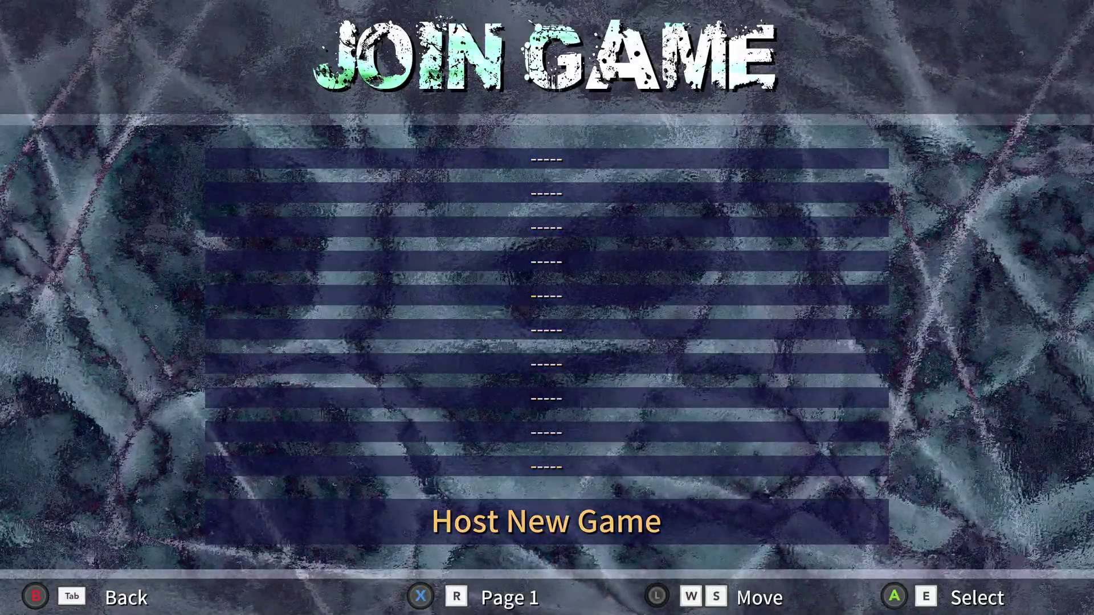
key(e)
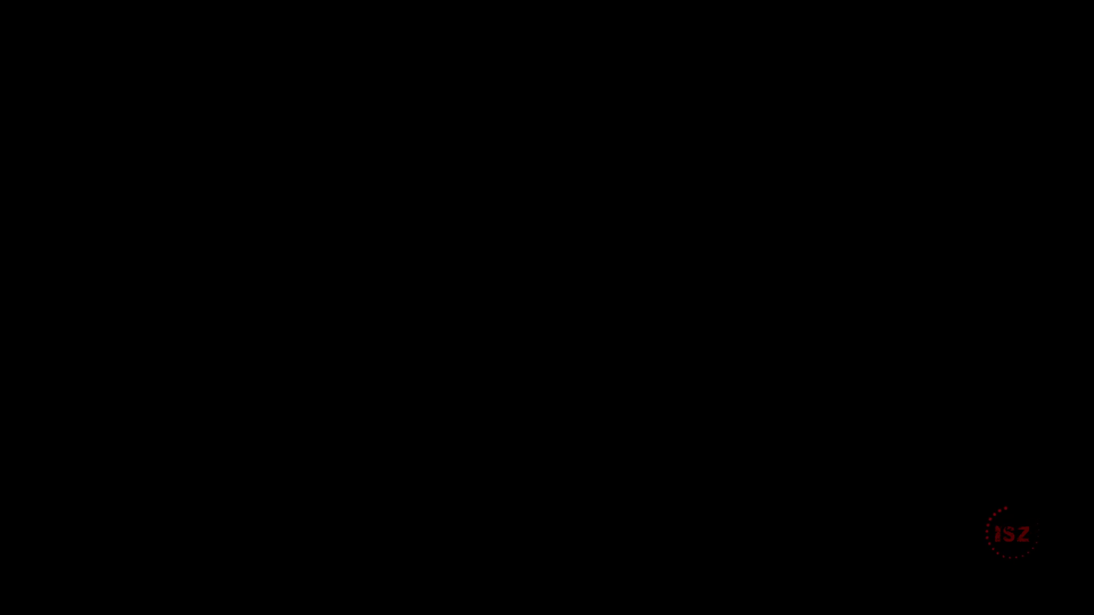